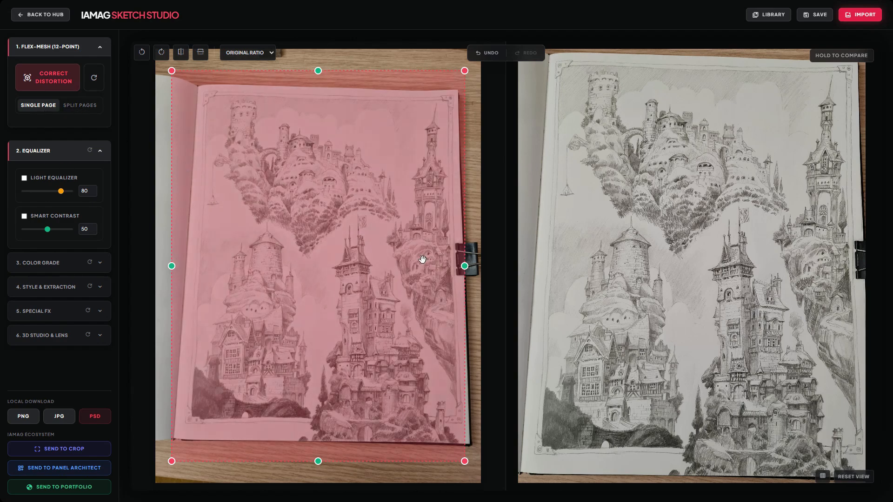
Reposition the distortion-correction mesh so it is centred over the photographed sketchbook page
left_click_drag(361, 248, 336, 268)
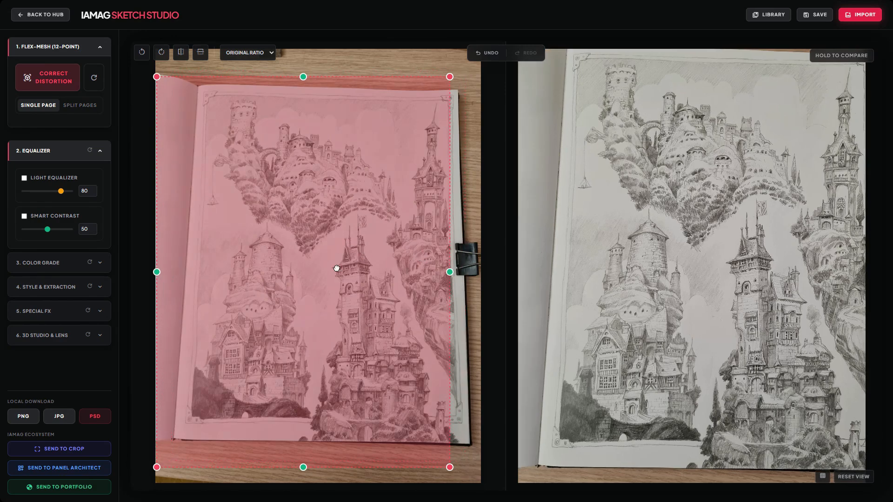
left_click_drag(273, 255, 325, 219)
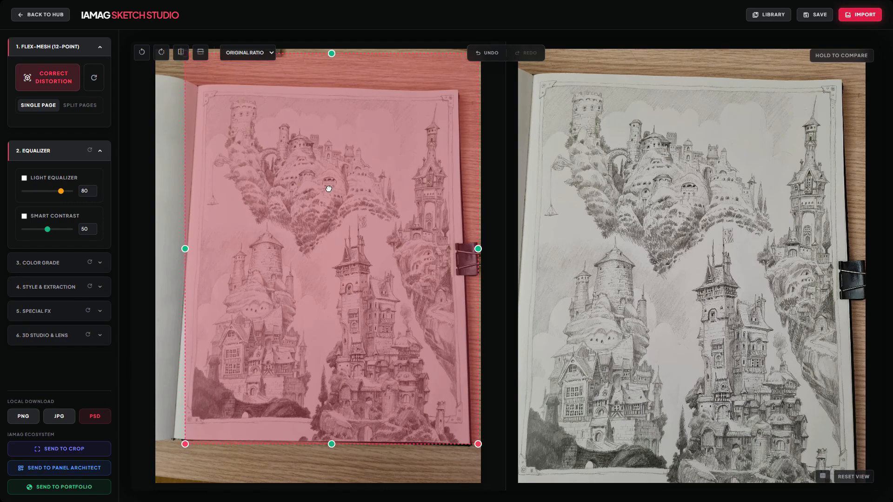
left_click_drag(360, 247, 354, 285)
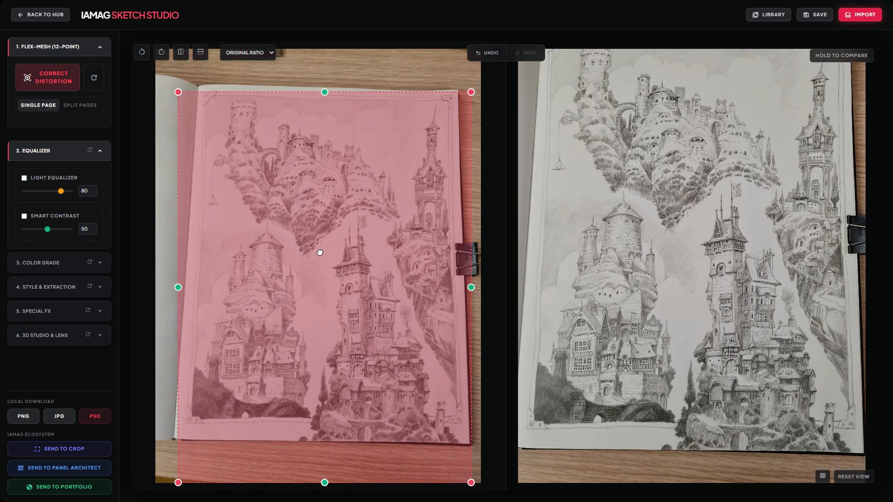
left_click_drag(300, 234, 345, 226)
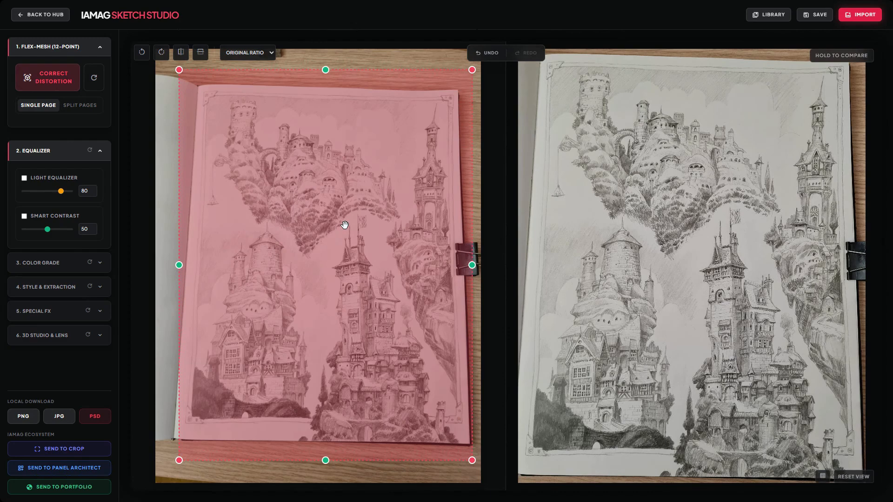
Scale the mesh down uniformly so it sits within the outline of the sketchbook page
scroll(345, 225, "down", 9)
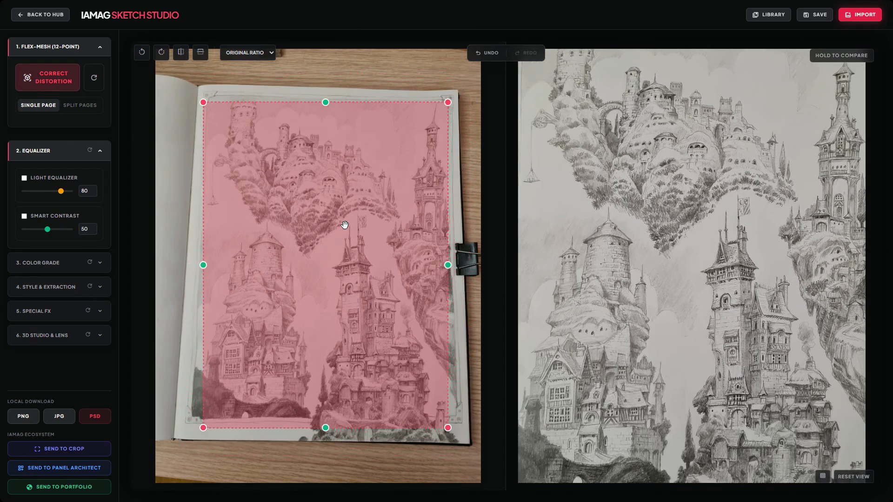
scroll(345, 225, "up", 3)
scroll(345, 225, "down", 6)
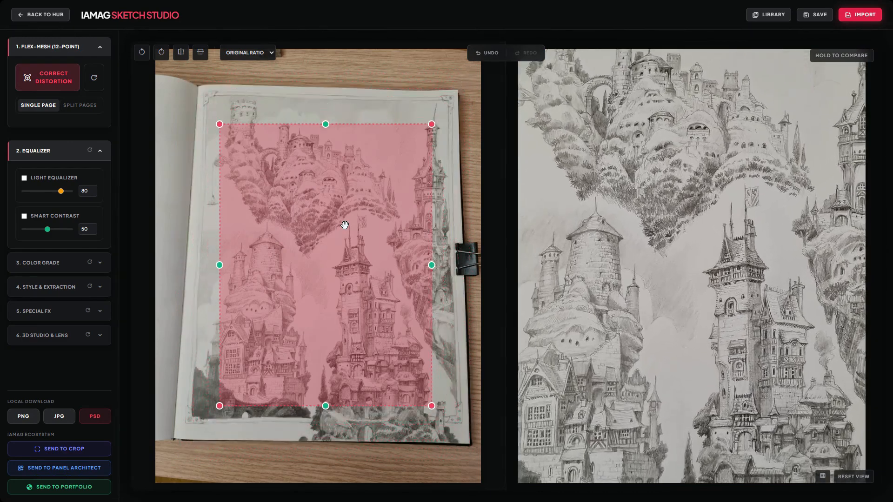
scroll(344, 225, "up", 4)
scroll(345, 225, "down", 1)
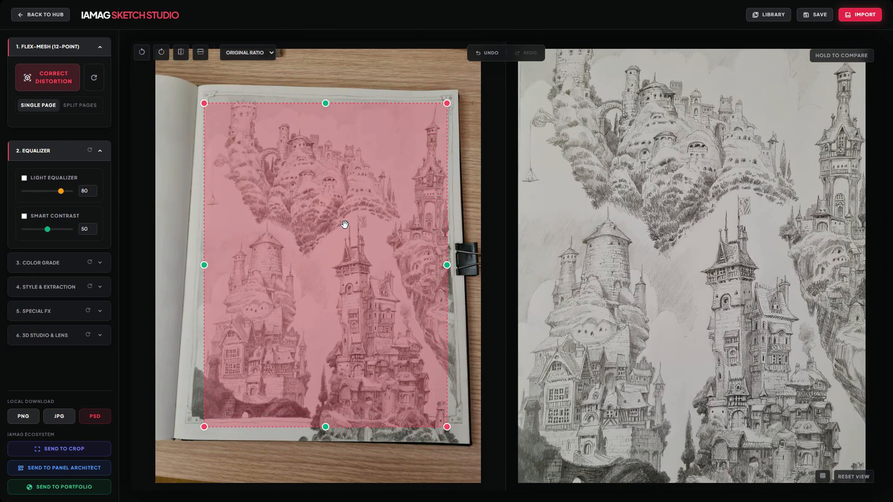
Rotate the mesh slightly clockwise, fit its upper corners to the page's upper corners, and reset the preview view
scroll(319, 260, "up", 3)
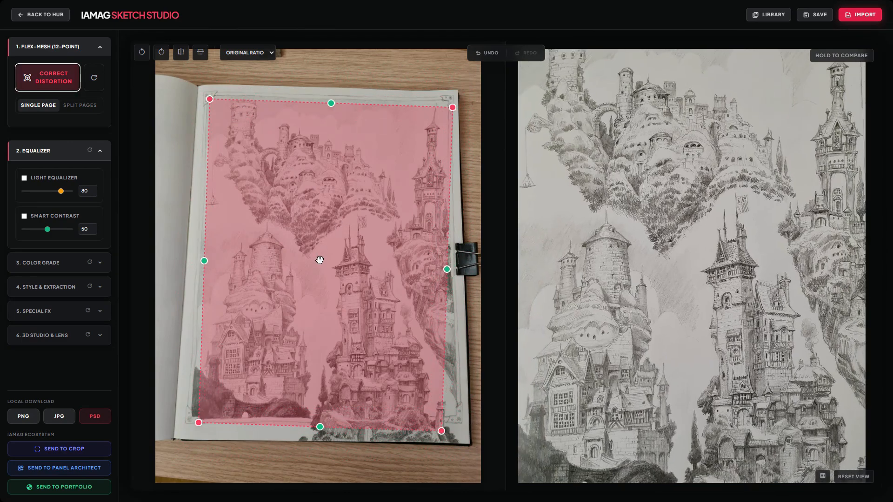
scroll(320, 260, "down", 4)
scroll(320, 260, "up", 2)
mouse_move(325, 259)
left_mouse_down()
mouse_move(311, 247)
mouse_move(319, 252)
left_mouse_up()
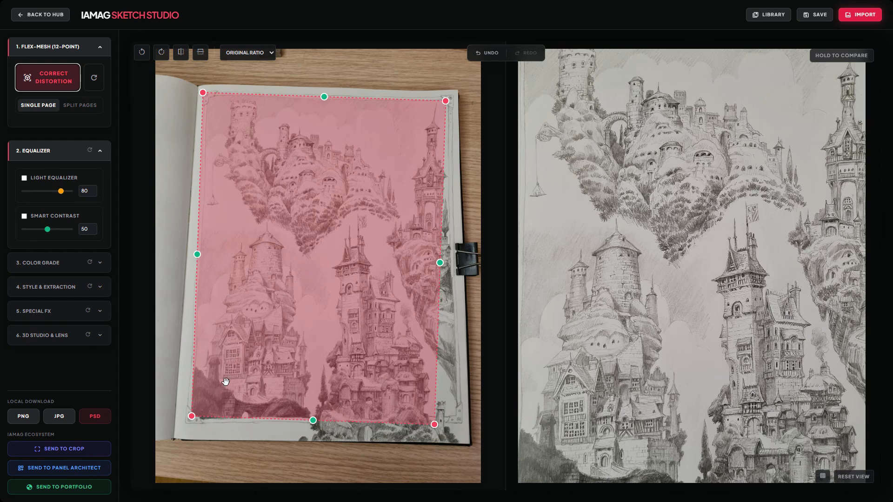
left_click_drag(273, 328, 274, 325)
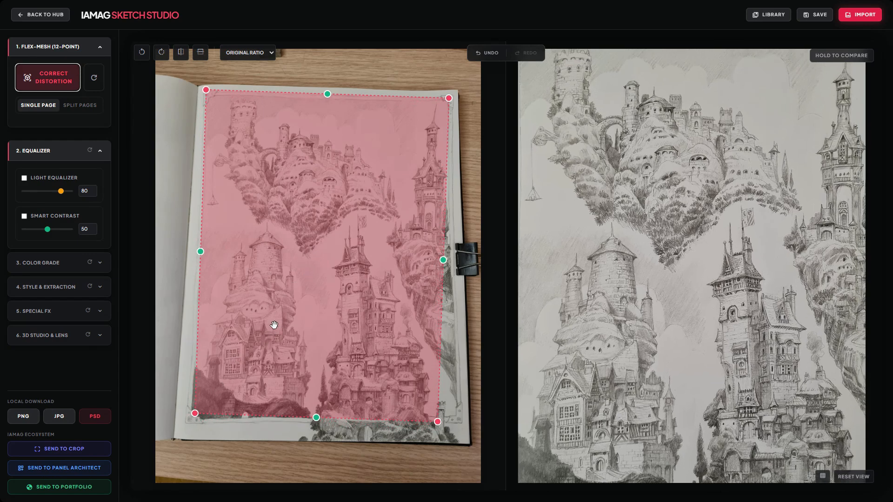
scroll(274, 325, "up", 2)
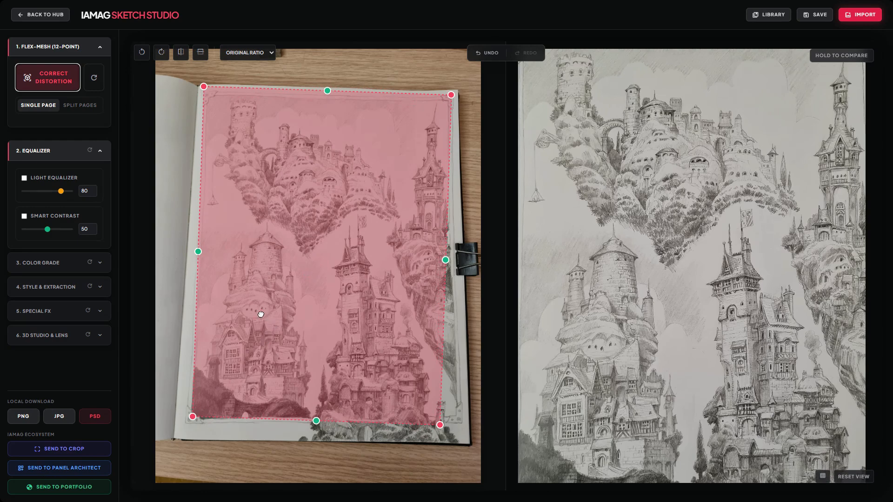
left_click_drag(261, 315, 264, 316)
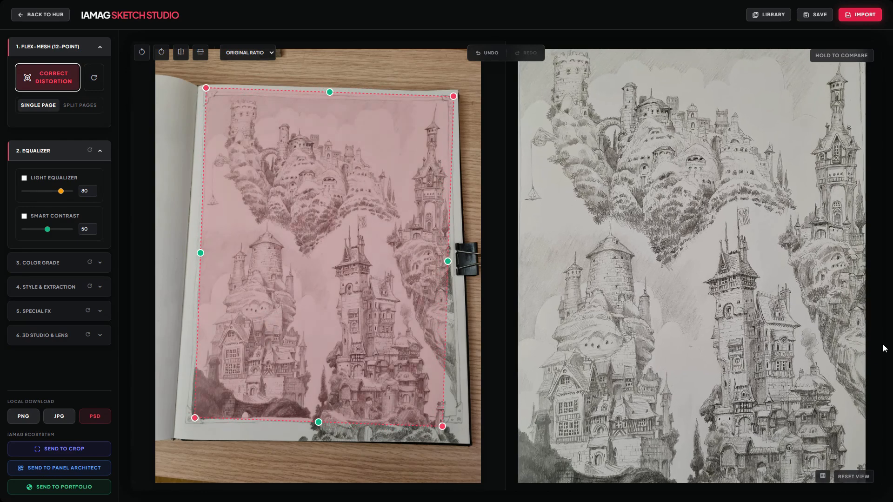
left_click(853, 477)
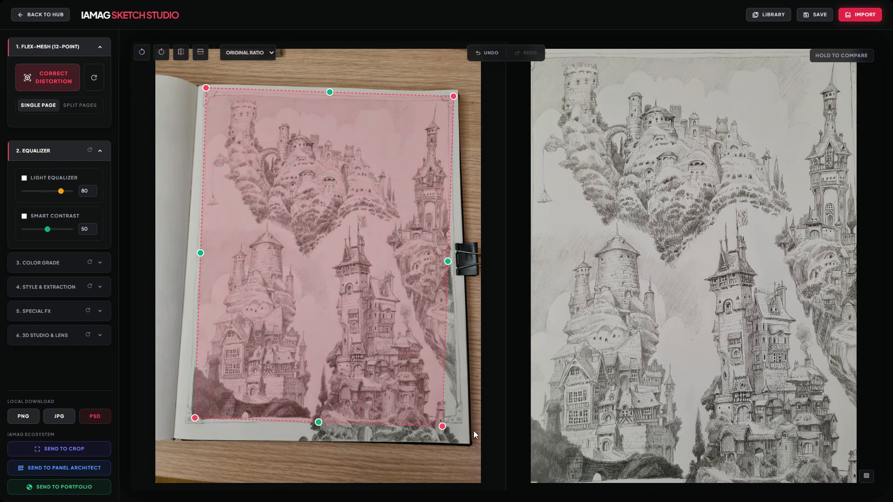
Extend the mesh's lower corners and midpoint to the page's lower edge, and lower the upper midpoint slightly onto the page
left_click_drag(443, 426, 461, 446)
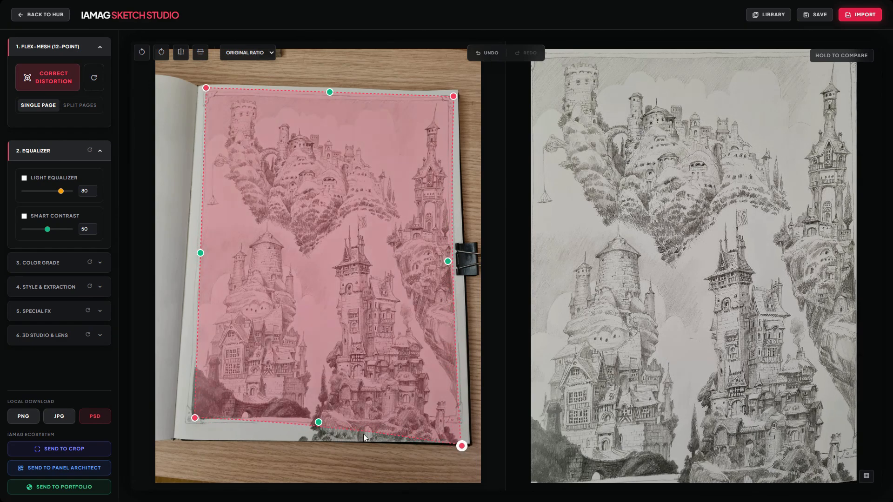
left_click_drag(319, 422, 311, 447)
left_click_drag(192, 419, 183, 439)
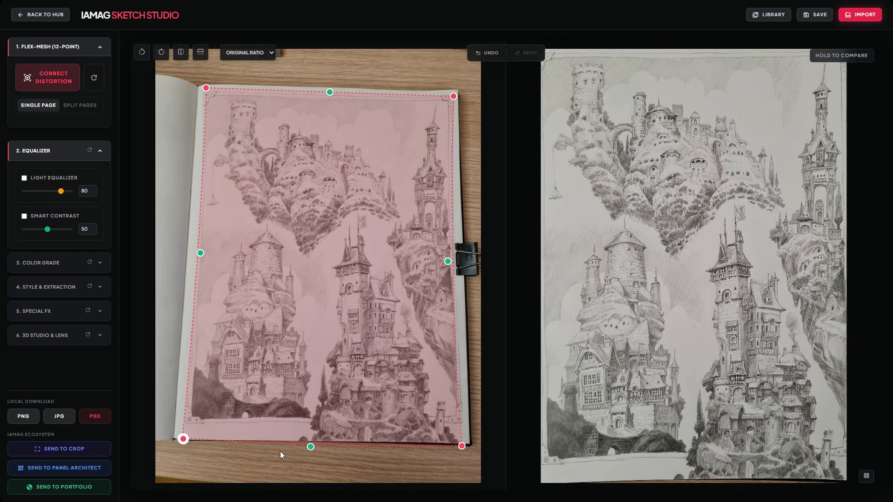
left_click_drag(311, 446, 313, 442)
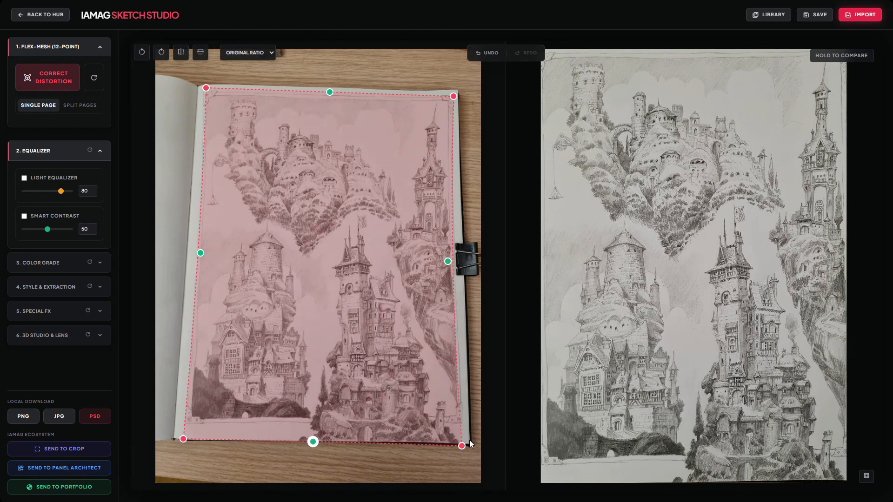
left_click_drag(462, 445, 460, 445)
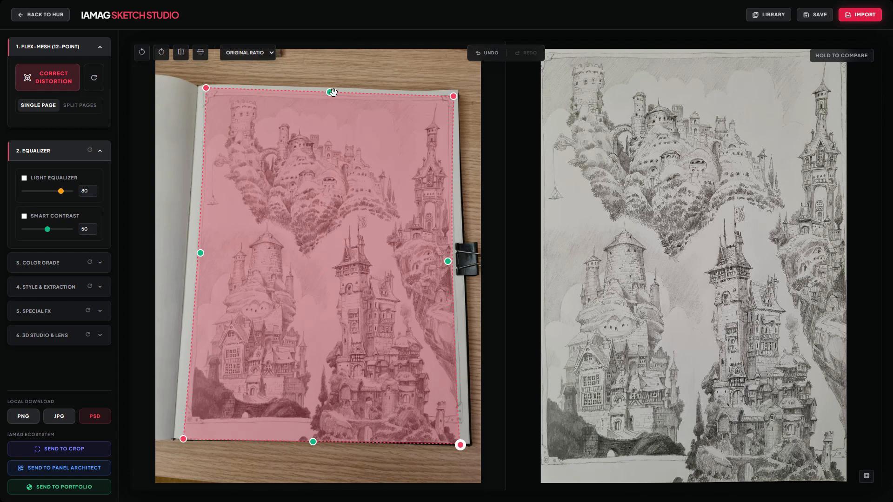
left_click_drag(333, 92, 328, 97)
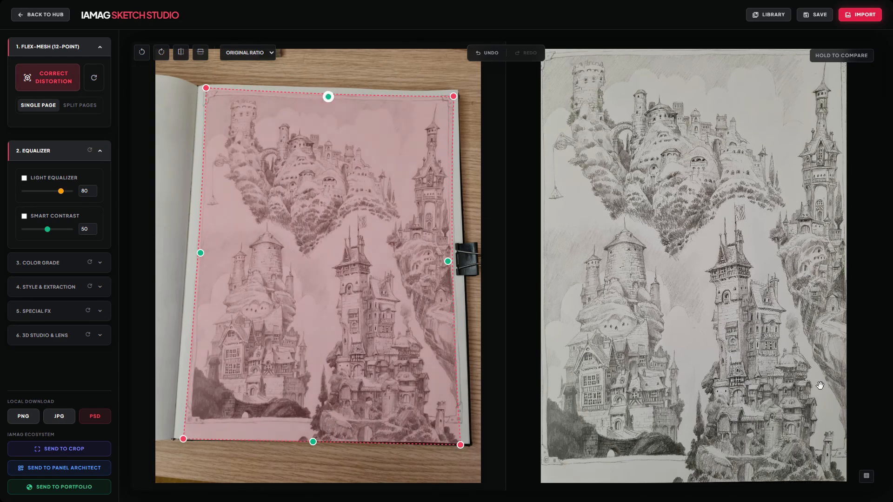
Check the corrected preview against the alignment grid, move the mesh's upper-left corner outward to the page edge, and hide the grid
left_click(868, 480)
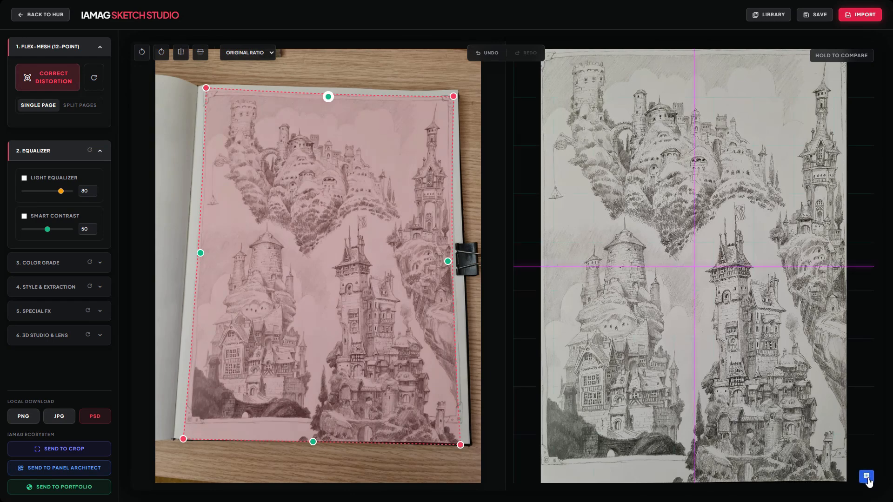
mouse_move(785, 329)
left_mouse_down()
mouse_move(756, 324)
mouse_move(779, 332)
left_mouse_up()
left_click(854, 477)
left_click_drag(206, 89, 199, 89)
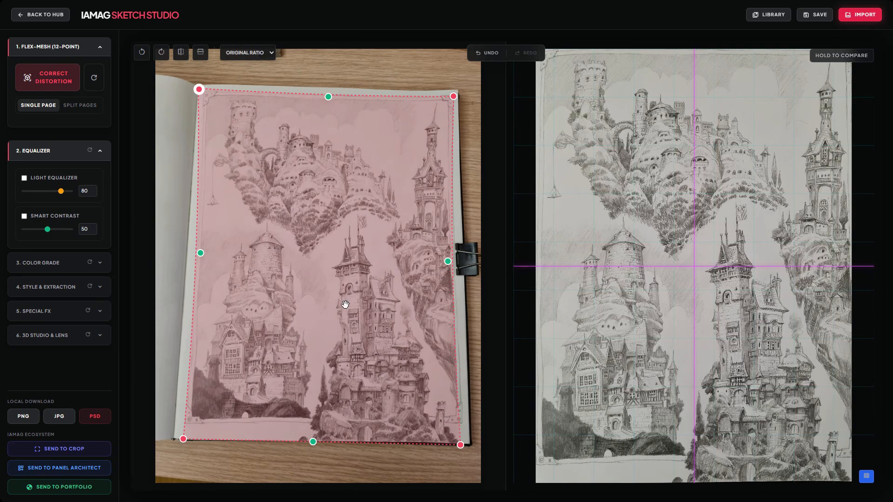
left_click(866, 476)
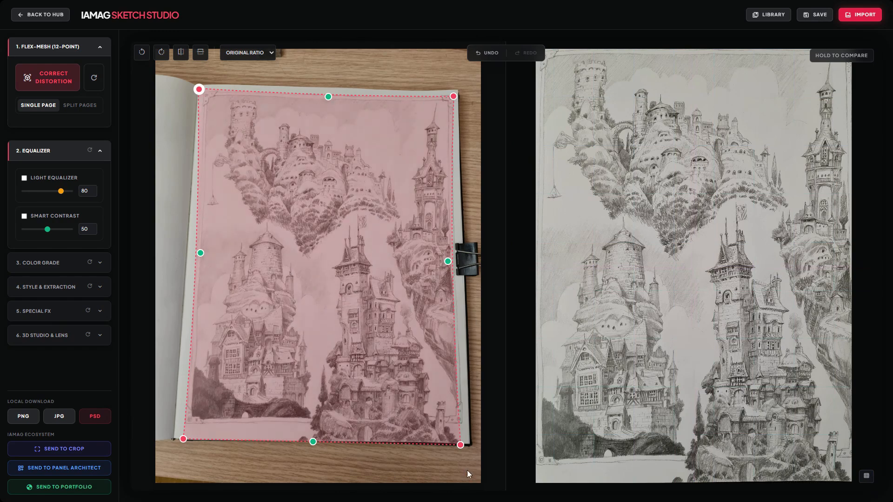
Fine-tune the mesh by pulling the upper-left and lower corners and the right and lower midpoints slightly inside the page edges
left_click_drag(460, 445, 463, 439)
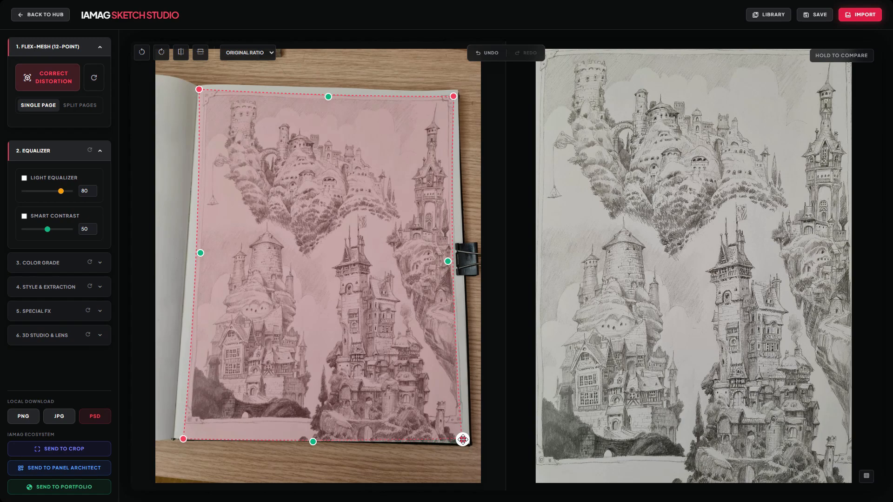
left_click_drag(448, 261, 445, 261)
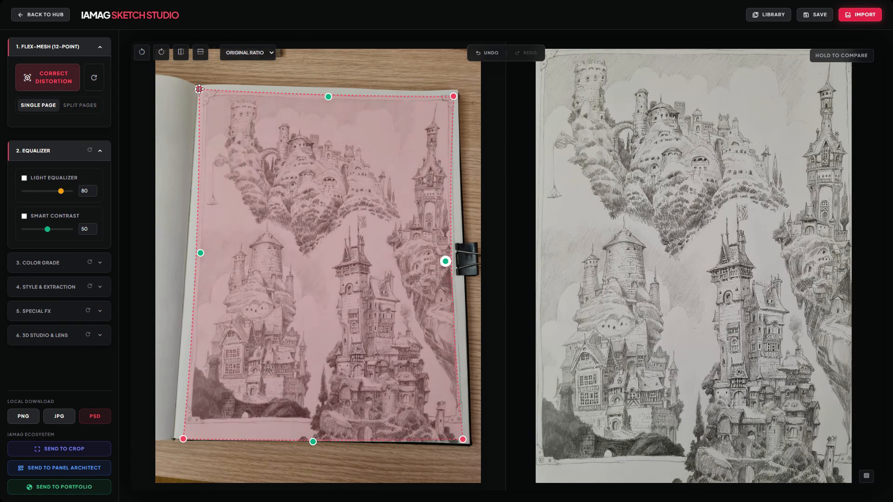
left_click_drag(200, 88, 205, 94)
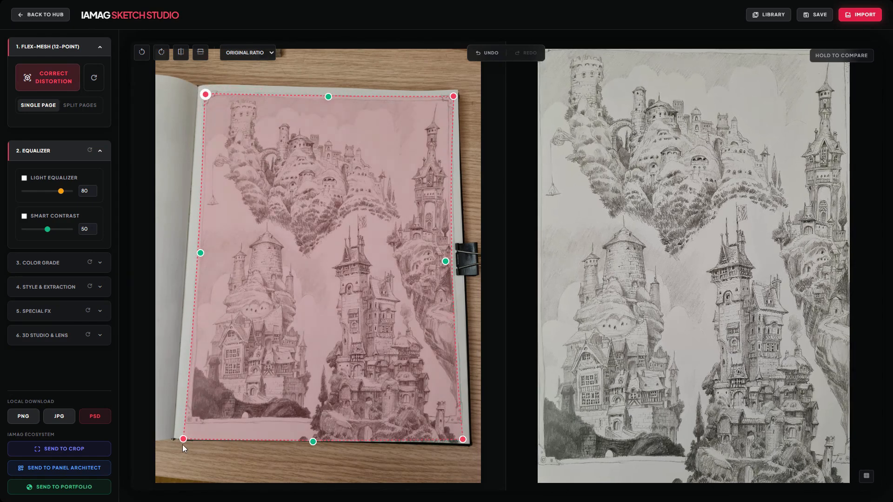
mouse_move(183, 439)
left_mouse_down()
mouse_move(194, 422)
mouse_move(186, 432)
left_mouse_up()
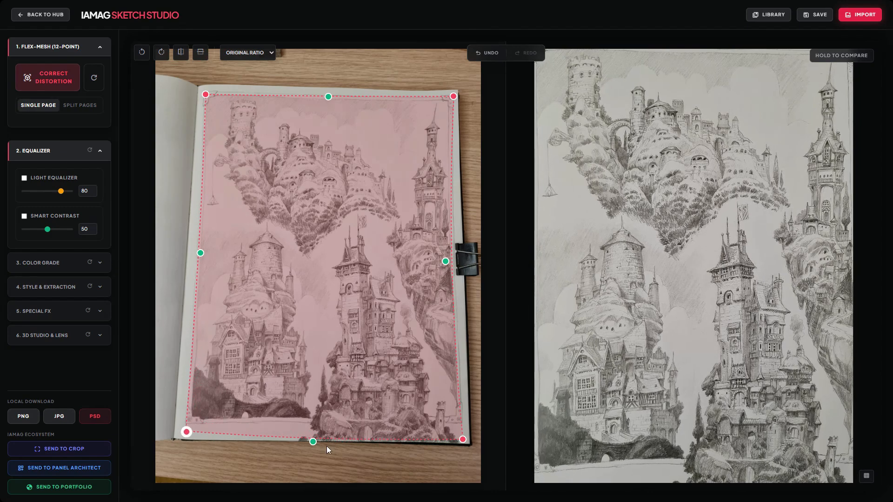
left_click_drag(313, 442, 315, 433)
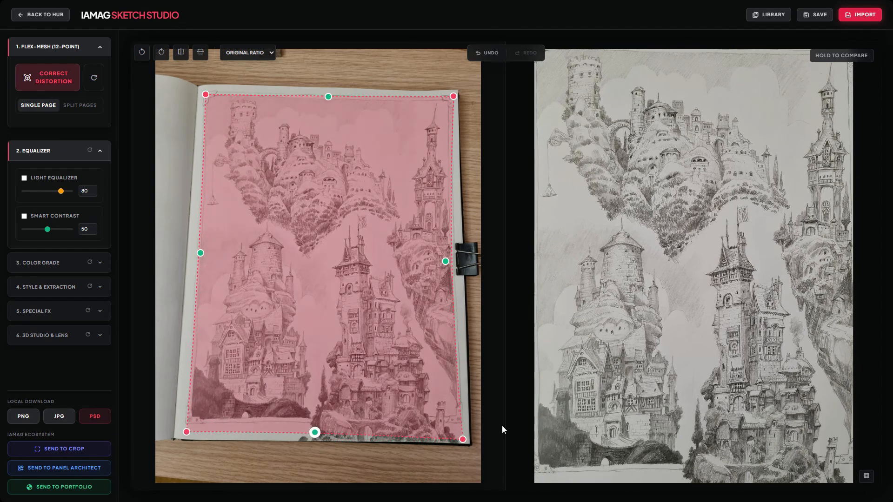
mouse_move(463, 439)
left_mouse_down()
mouse_move(462, 432)
mouse_move(460, 445)
mouse_move(450, 433)
mouse_move(435, 443)
mouse_move(459, 437)
left_mouse_up()
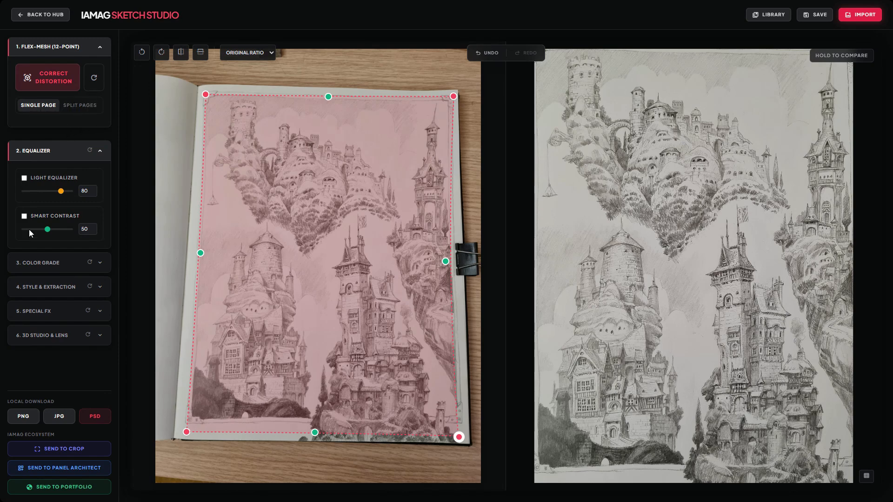
Enable Light Equalizer, compare the drawing with it on and off, and set its strength to 16
left_click(36, 183)
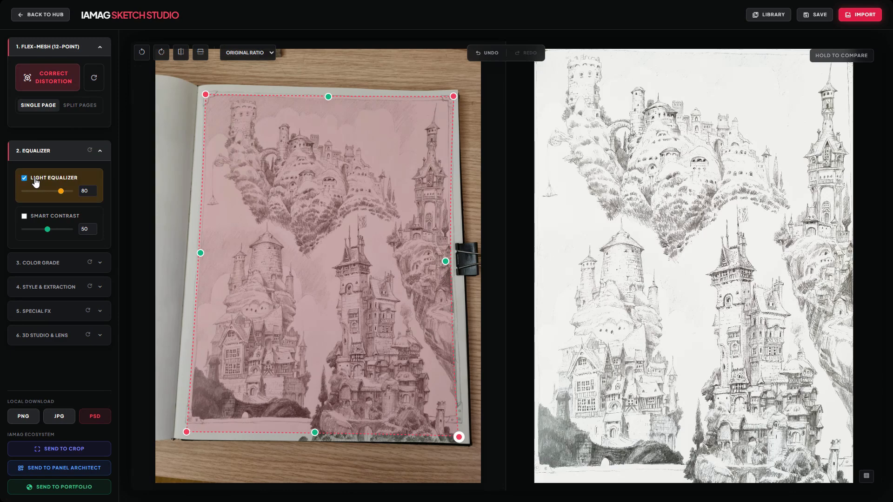
left_click(36, 183)
left_click(36, 183)
left_click_drag(61, 195, 37, 196)
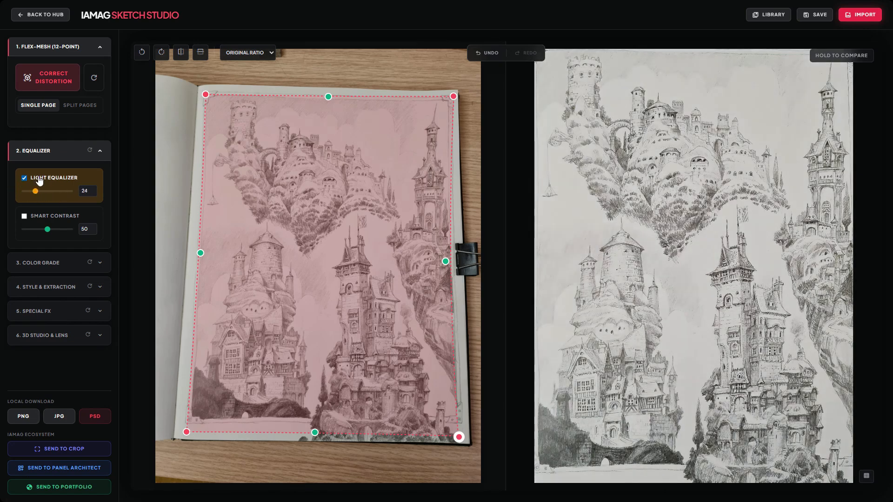
left_click(39, 181)
left_click(39, 181)
left_click(39, 182)
left_click(40, 182)
left_click_drag(36, 195, 33, 192)
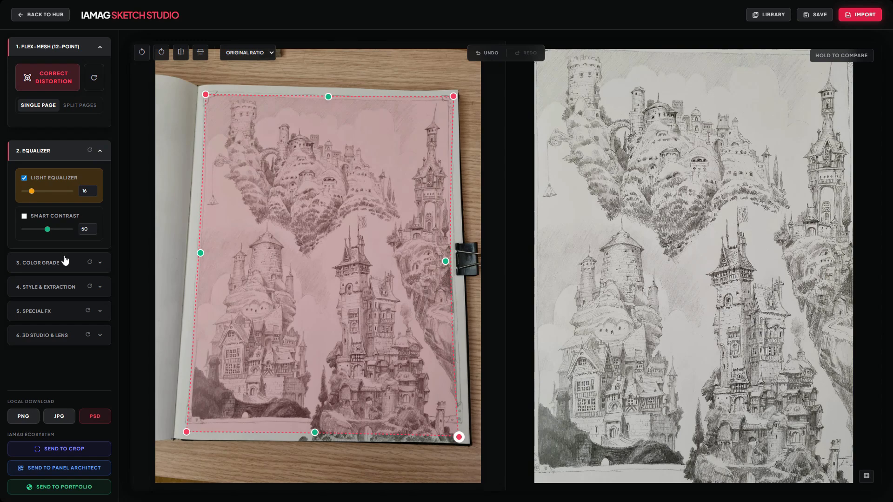
Enable Smart Contrast at 21, compare the enlarged result with the original, and collapse the Equalizer settings
left_click(32, 217)
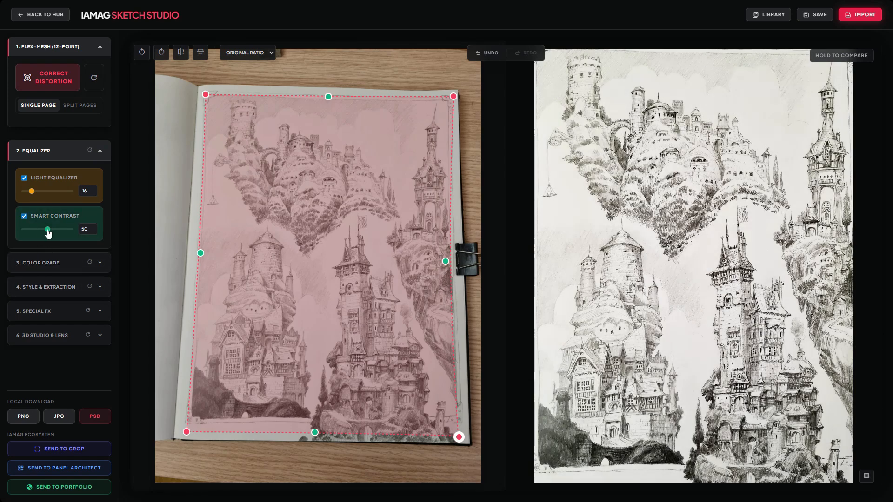
mouse_move(49, 233)
left_mouse_down()
mouse_move(24, 238)
mouse_move(35, 239)
left_mouse_up()
scroll(684, 314, "up", 5)
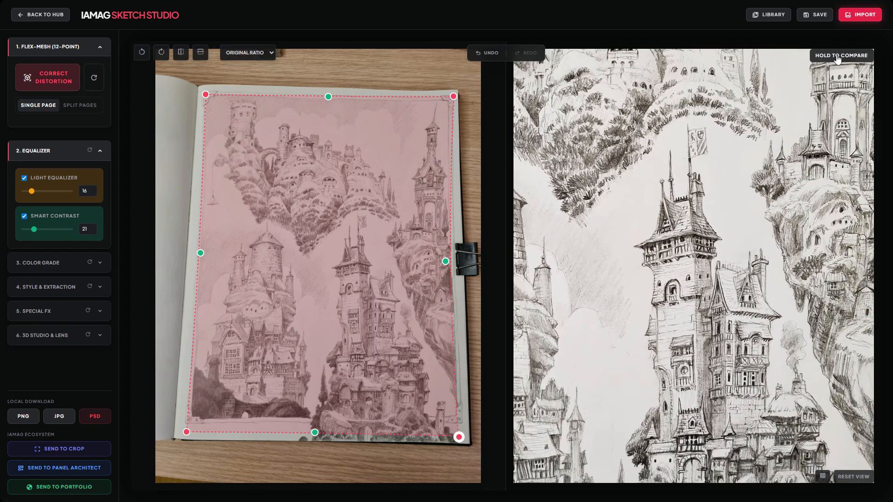
left_click(837, 57)
left_click(837, 58)
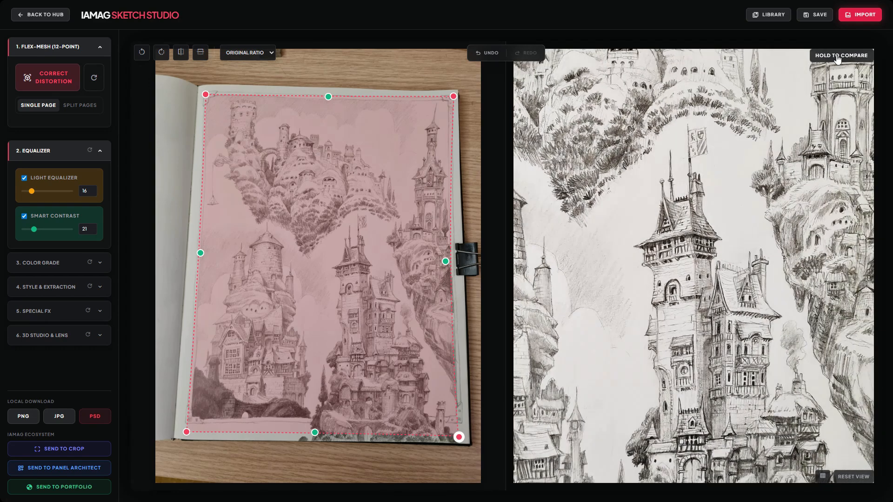
left_click(837, 58)
left_click_drag(705, 346, 756, 265)
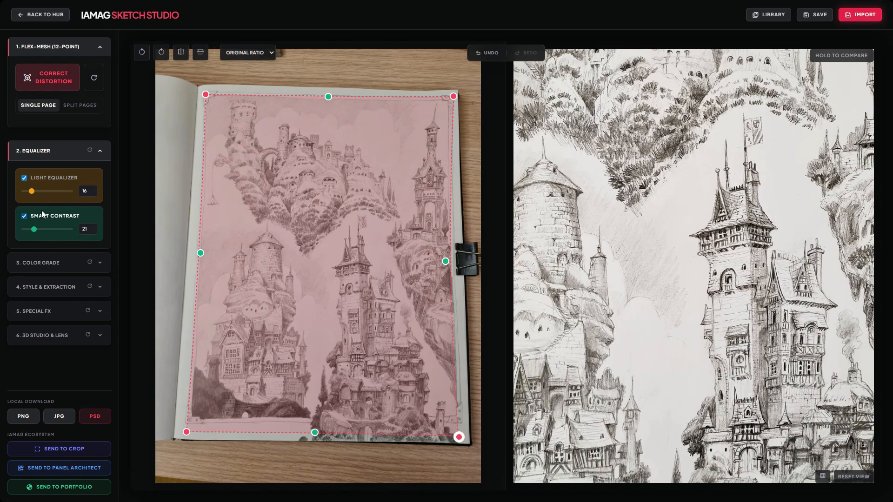
left_click(52, 151)
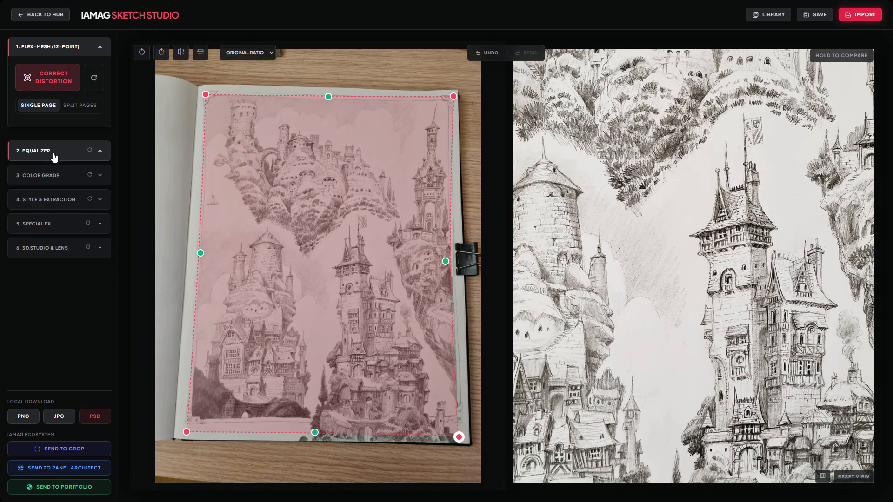
Sample the Color Grade tint colour from the drawing's dark foliage (RGB 77, 69, 64) and set Exposure to 93
left_click(54, 183)
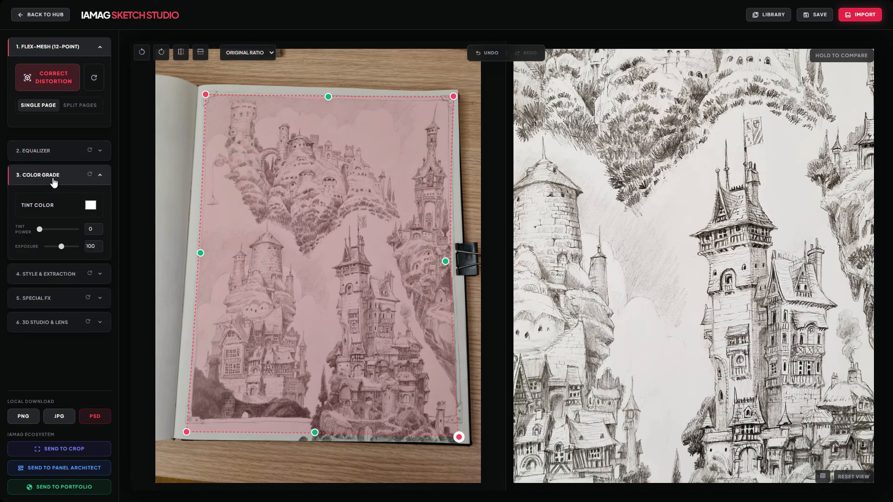
left_click(90, 206)
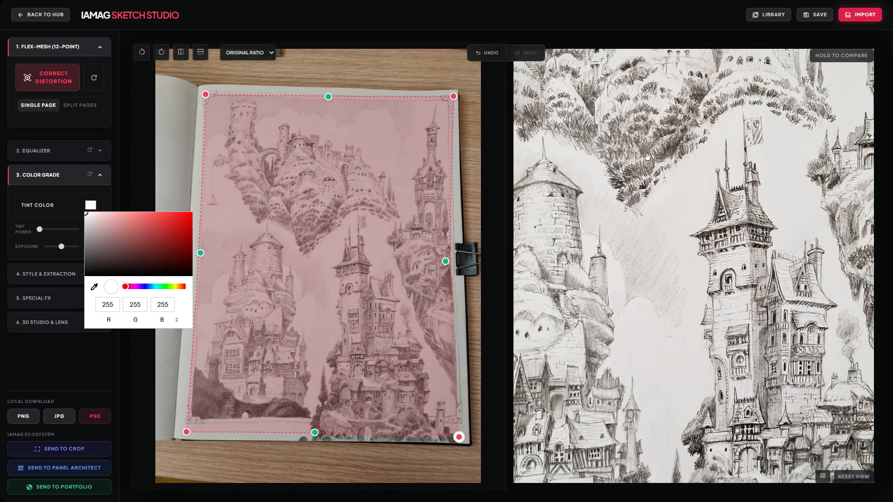
left_click(94, 287)
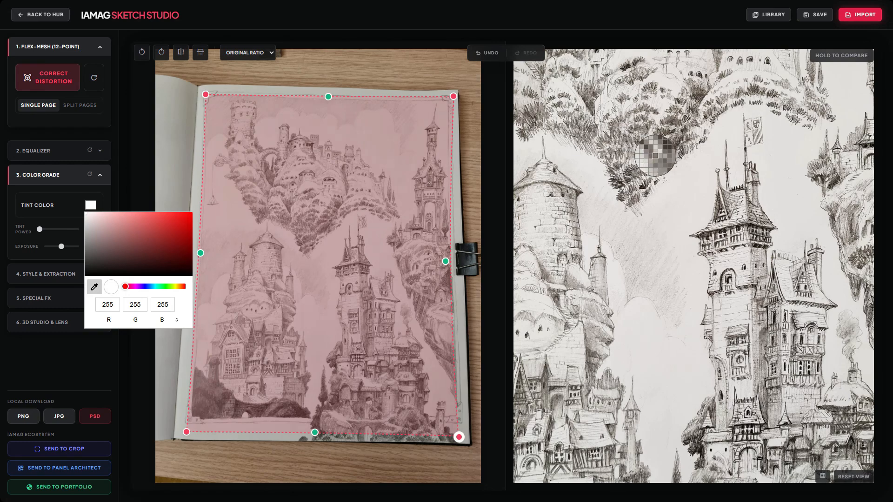
left_click(653, 154)
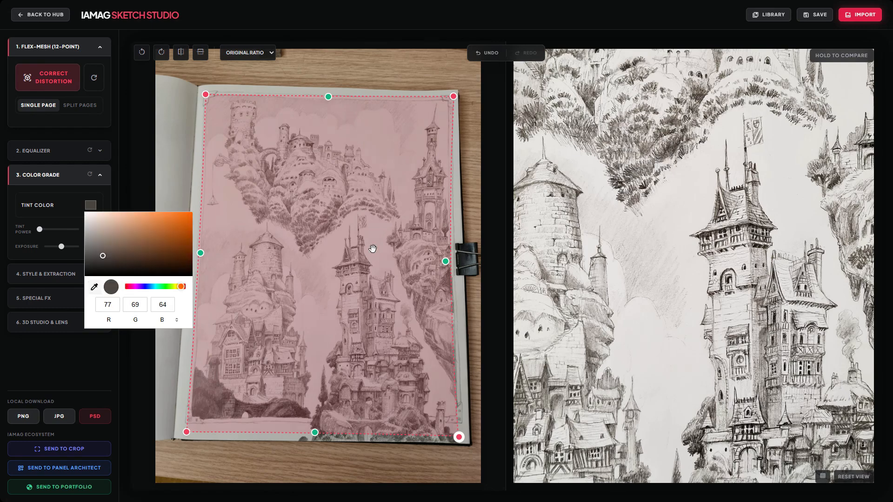
left_click(116, 199)
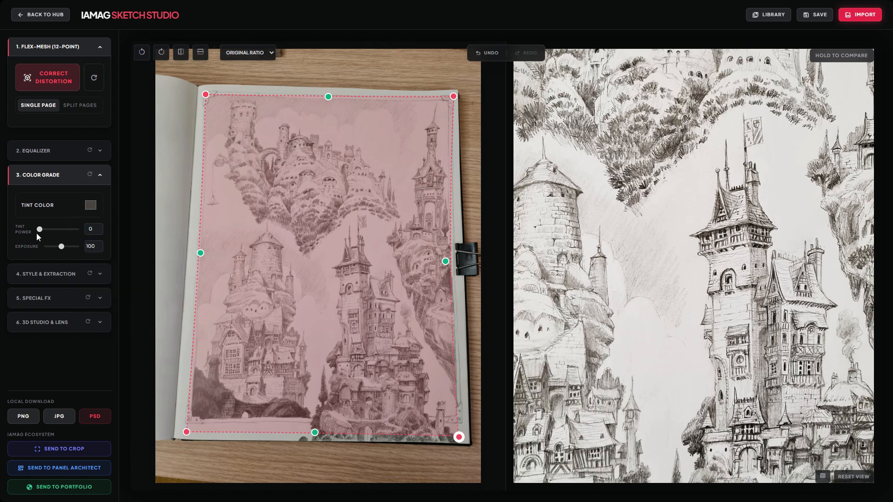
left_click_drag(39, 229, 61, 248)
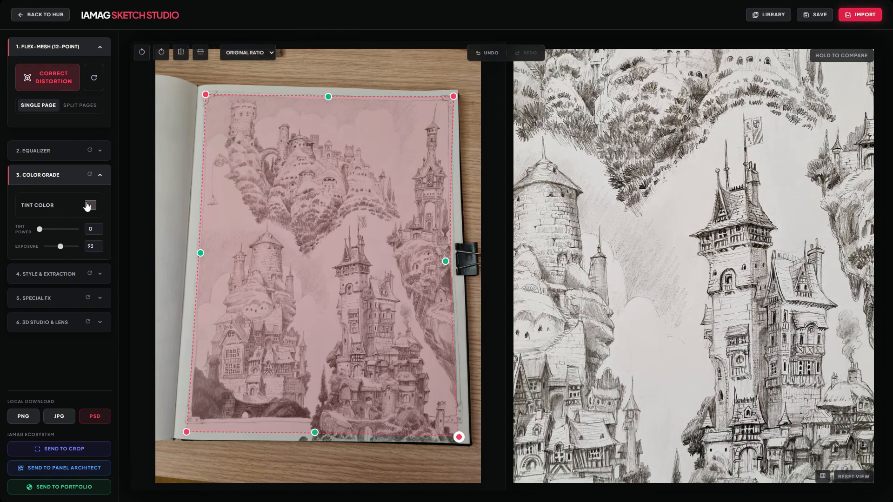
left_click(62, 175)
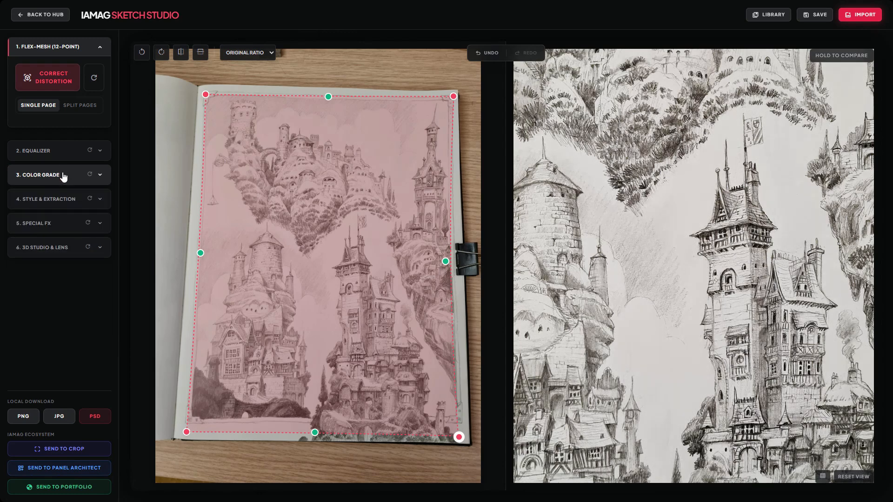
Switch Style & Extraction to Extract mode and turn off Col-Erase Blue and Col-Erase Red
left_click(51, 203)
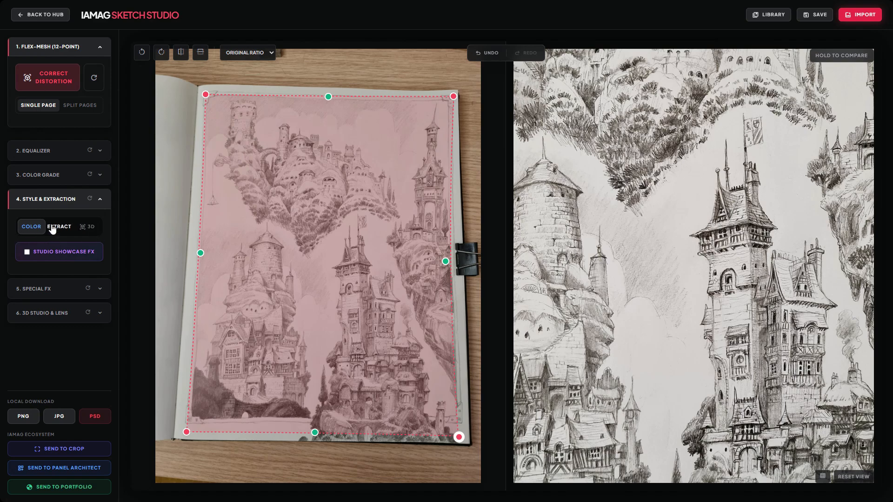
scroll(694, 296, "up", 1)
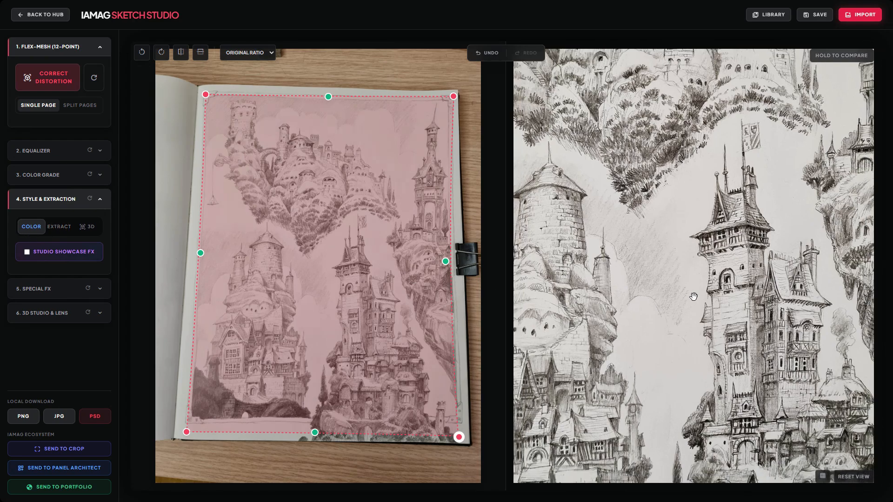
scroll(693, 296, "down", 5)
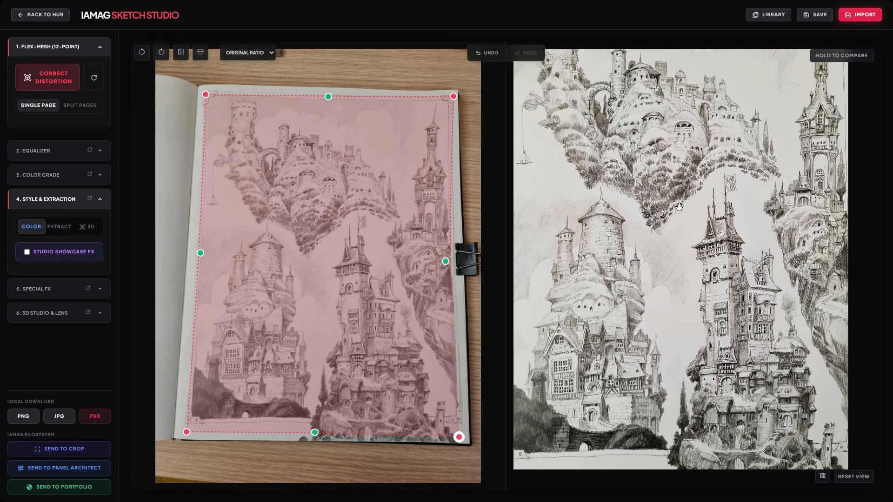
left_click_drag(679, 206, 686, 219)
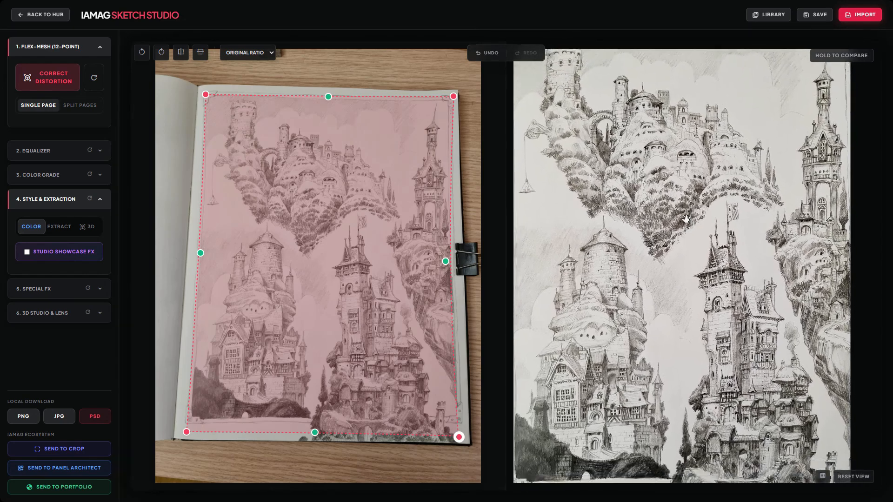
scroll(688, 221, "down", 4)
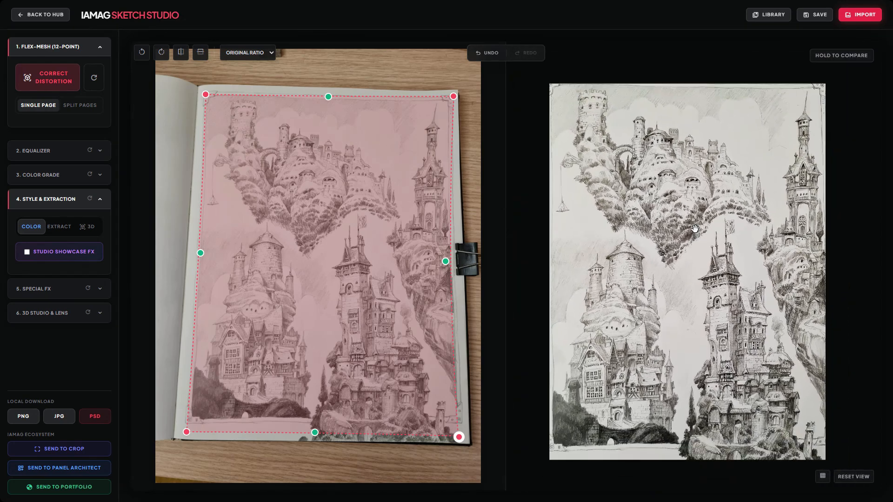
scroll(695, 229, "up", 1)
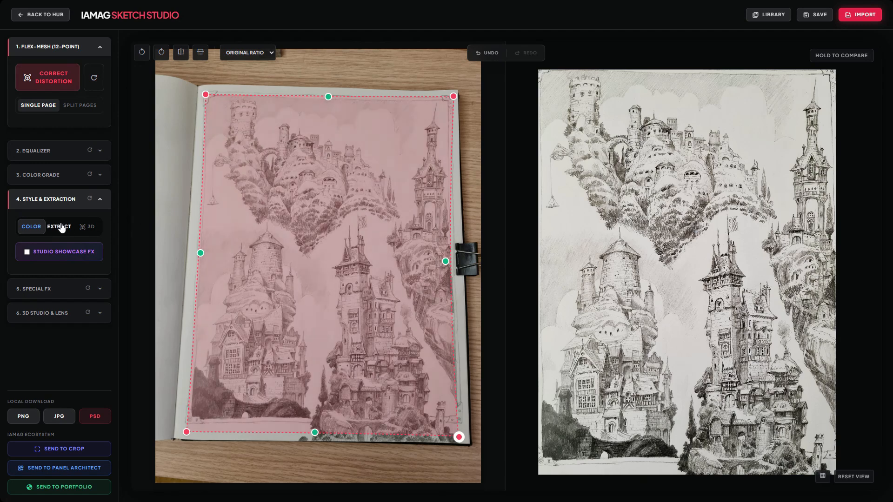
left_click(61, 227)
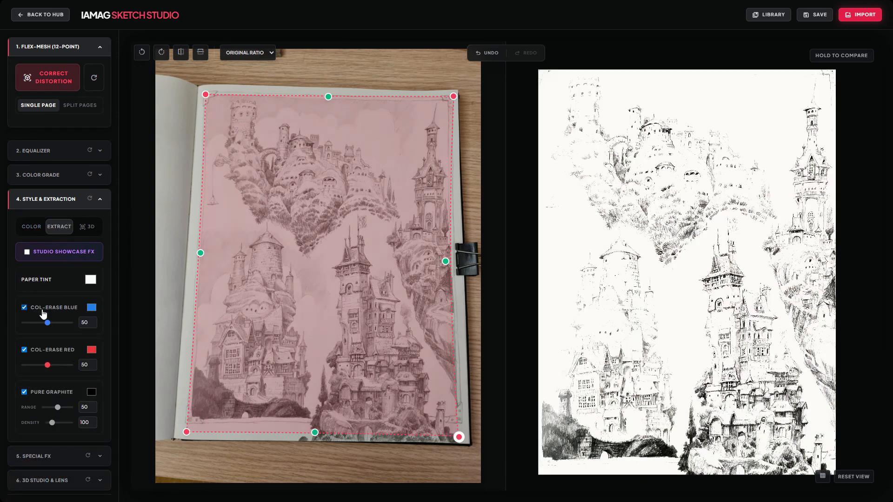
left_click(37, 352)
Set the Pure Graphite range to 0 and density to 90, and compare the extraction with the original
left_click_drag(58, 408, 45, 408)
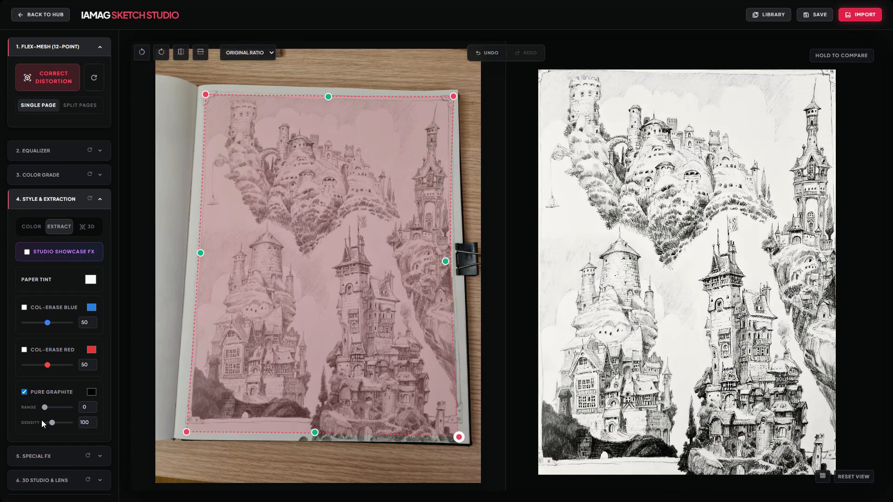
left_click_drag(52, 425, 52, 424)
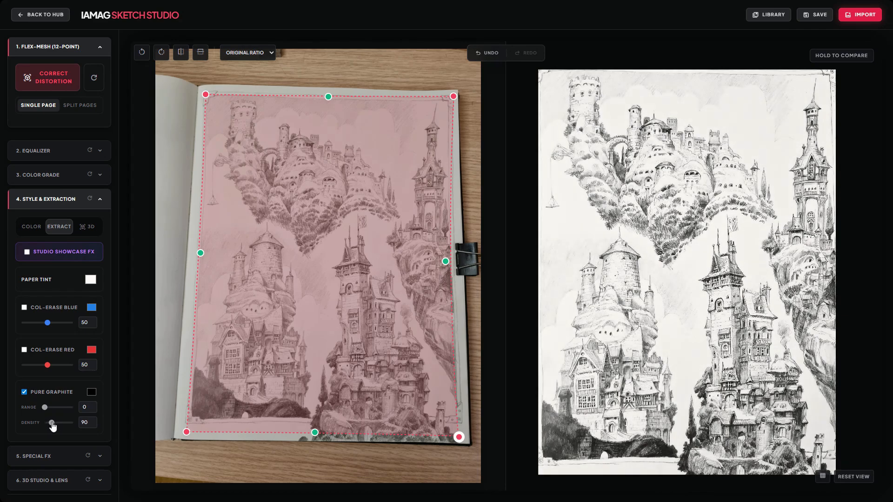
left_click(826, 64)
left_click(827, 64)
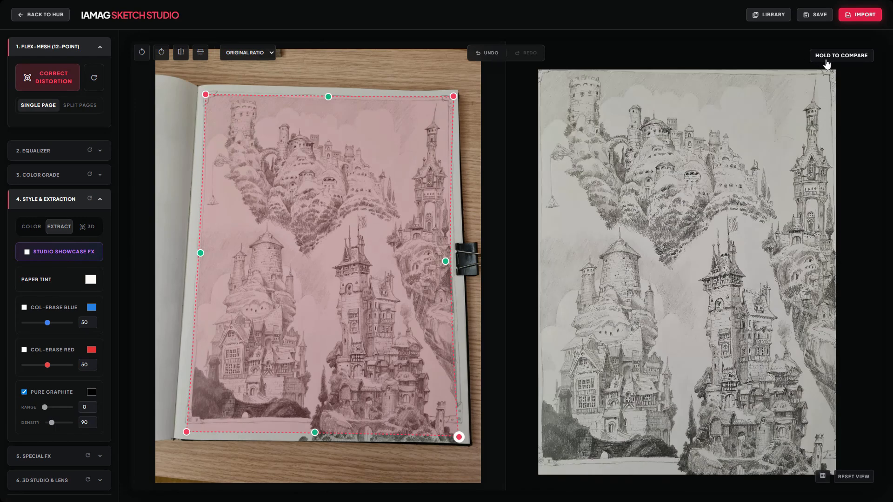
left_click(827, 64)
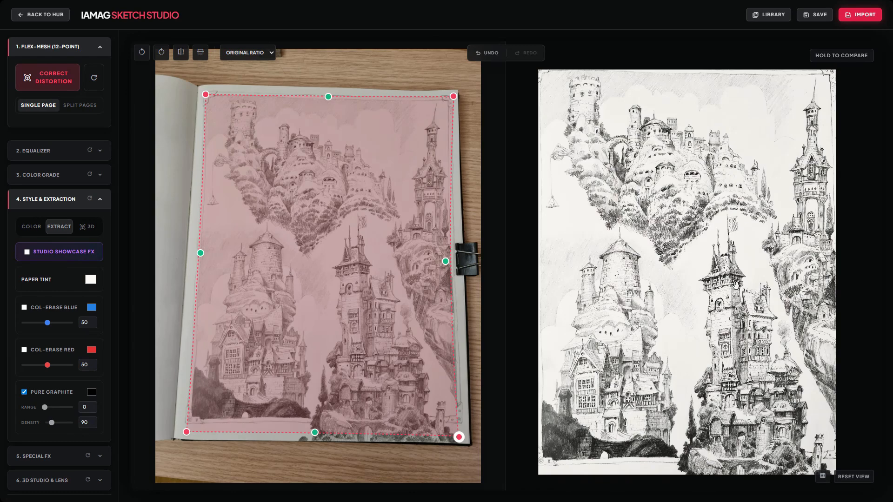
Reduce the Pure Graphite density to 69 and inspect the pencil lines around the towers up close
left_click_drag(52, 423, 51, 427)
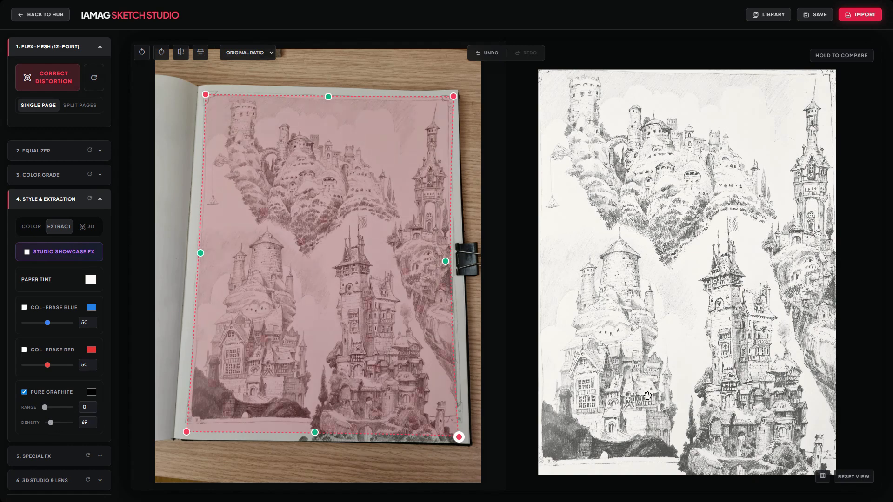
scroll(648, 395, "up", 5)
scroll(705, 382, "up", 3)
scroll(651, 328, "down", 5)
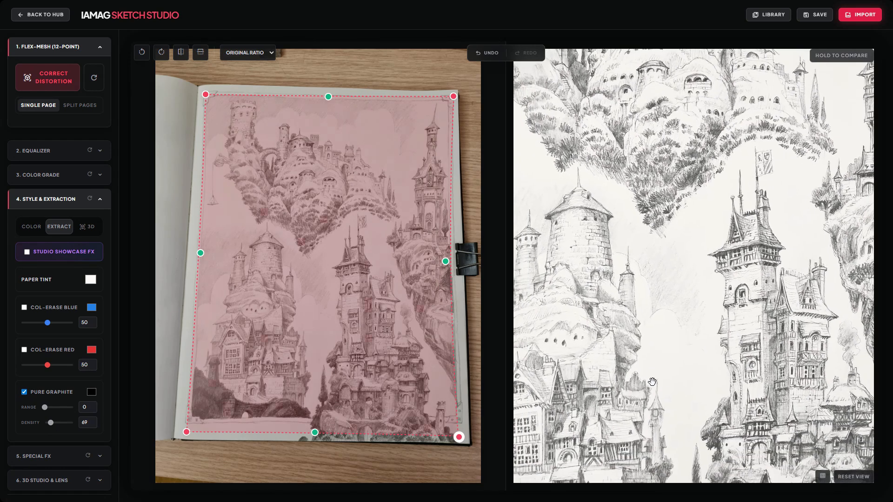
left_click_drag(651, 329, 646, 379)
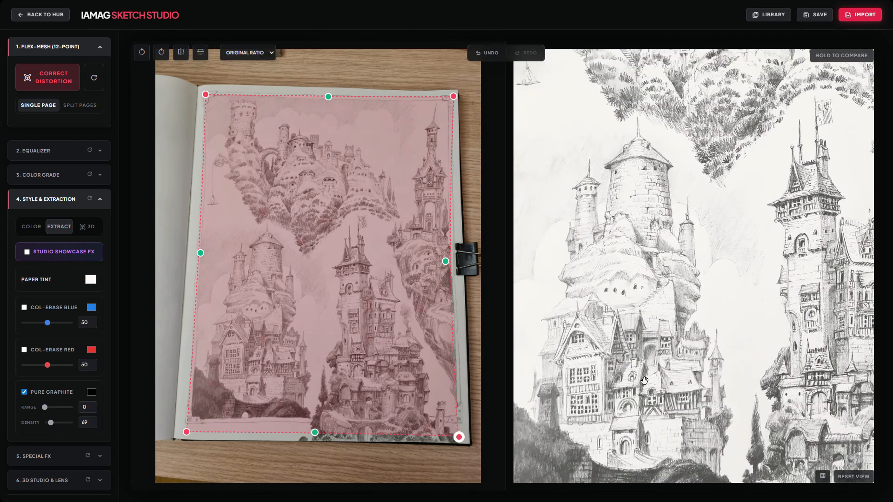
Change the Pure Graphite colour to dark grey, RGB 33, 33, 33
left_click(92, 394)
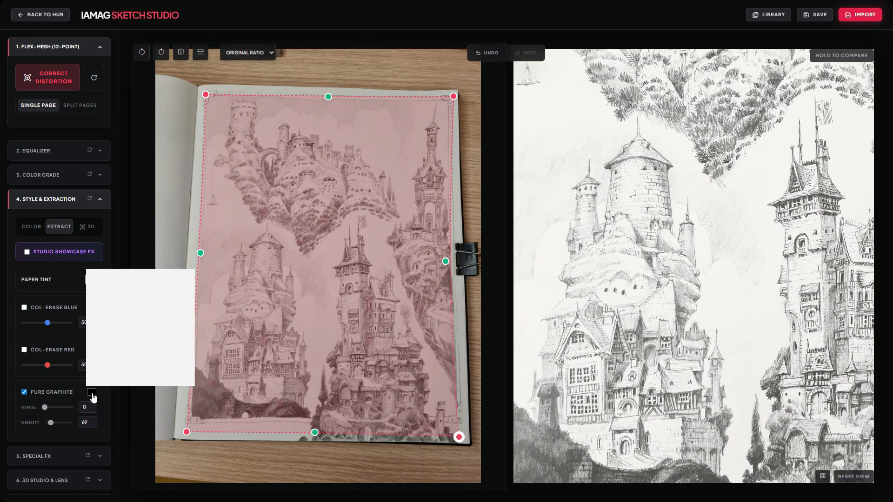
mouse_move(113, 311)
left_mouse_down()
mouse_move(100, 294)
mouse_move(132, 270)
mouse_move(177, 297)
mouse_move(103, 312)
mouse_move(100, 337)
mouse_move(111, 345)
mouse_move(93, 320)
mouse_move(105, 315)
mouse_move(84, 335)
mouse_move(91, 329)
left_mouse_up()
left_click(150, 345)
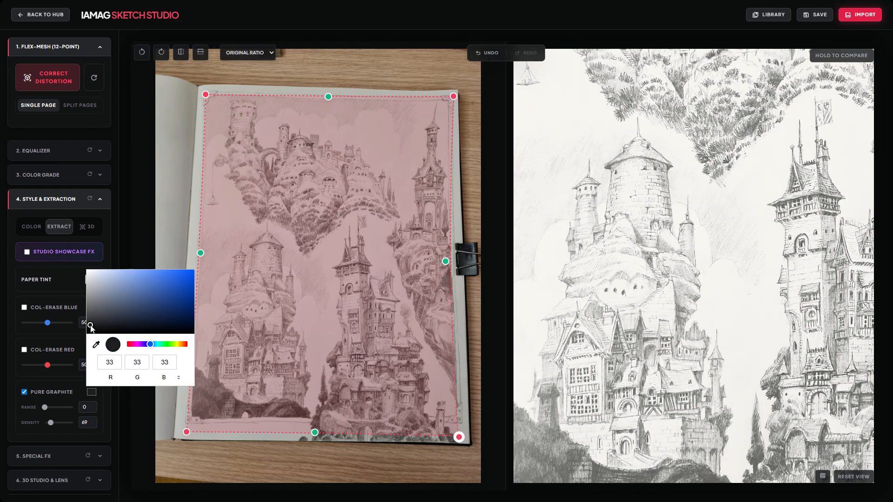
left_click(62, 287)
Compare the softened graphite with the original and set the Pure Graphite density to 100
left_click(846, 60)
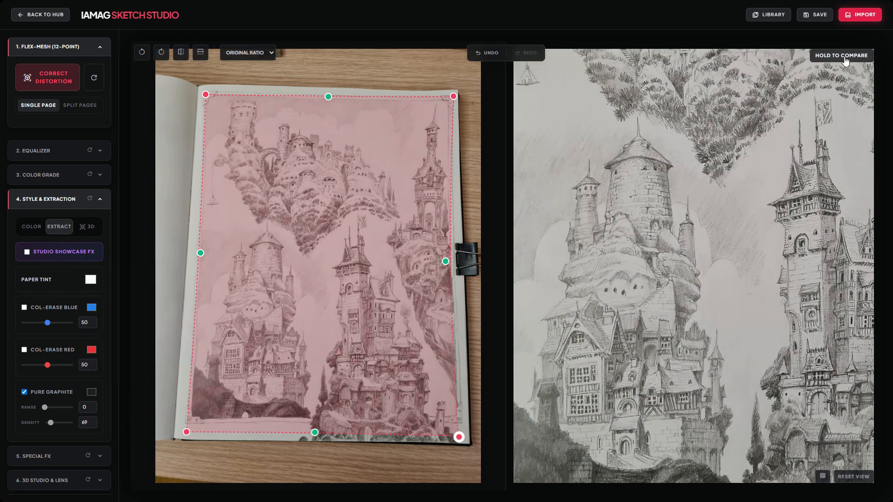
left_click(846, 59)
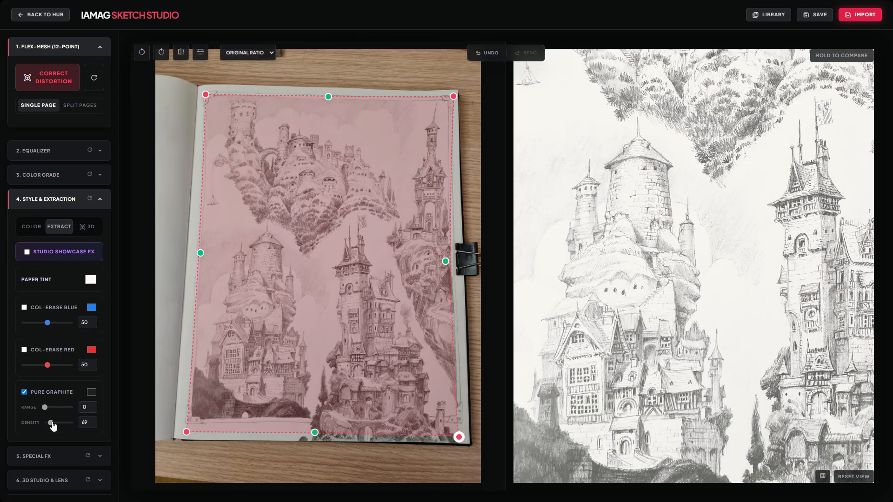
left_click_drag(51, 422, 52, 428)
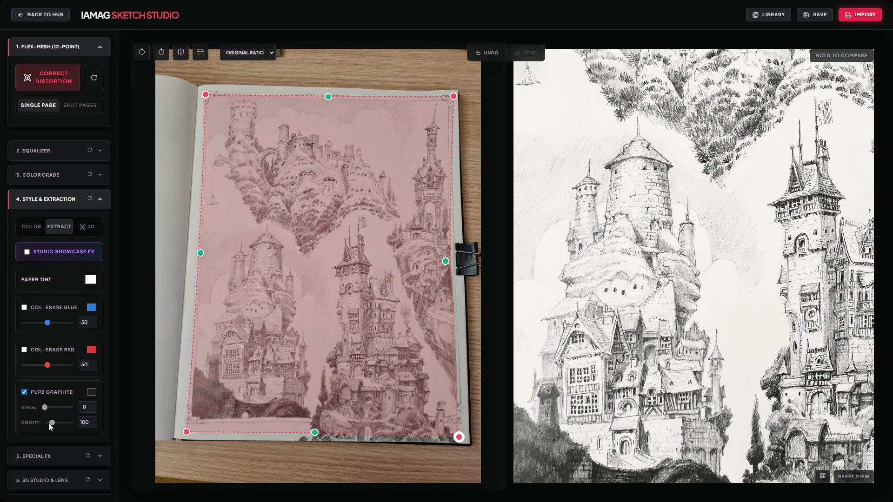
left_click(853, 477)
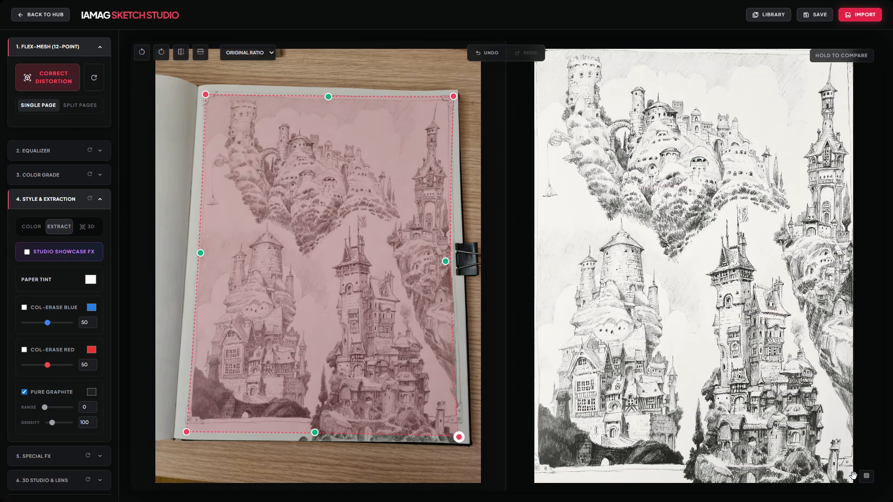
Compare the full processed page with the original and save the project to the library
left_click(823, 60)
left_click(825, 60)
left_click(817, 15)
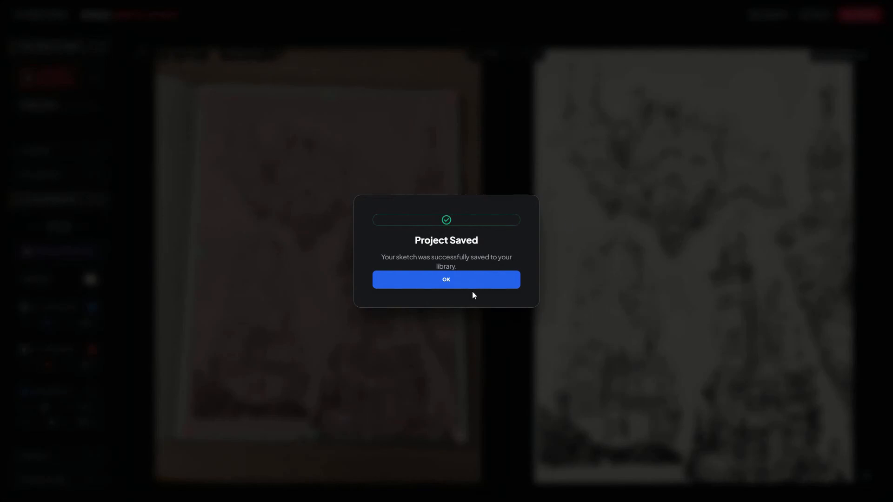
left_click(475, 281)
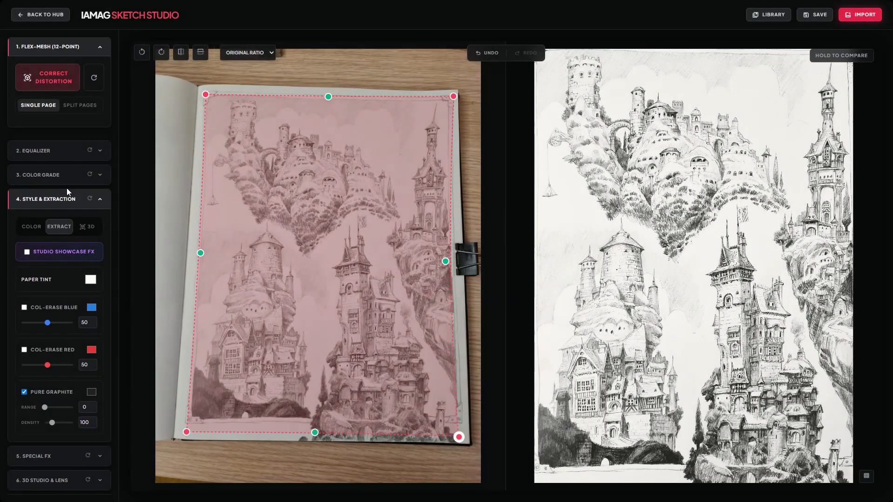
Open the Special FX settings and try the Blueprint / Invert effect on the drawing
left_click(64, 200)
left_click(55, 227)
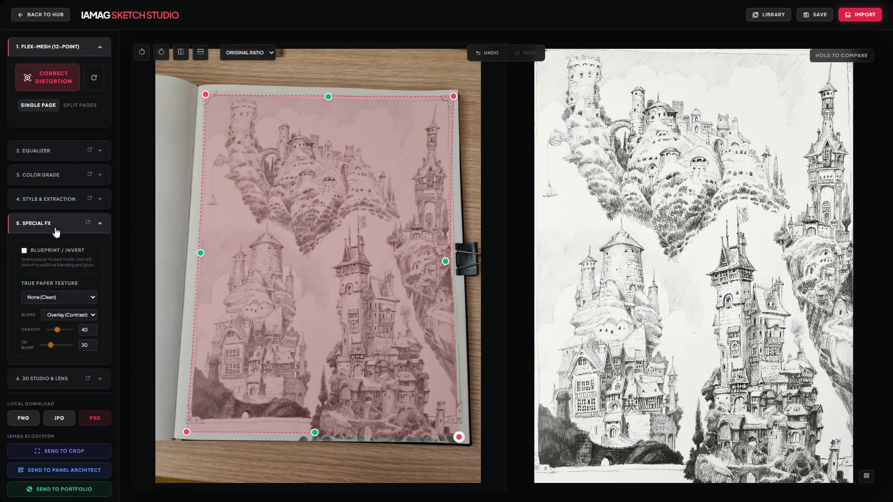
left_click(61, 253)
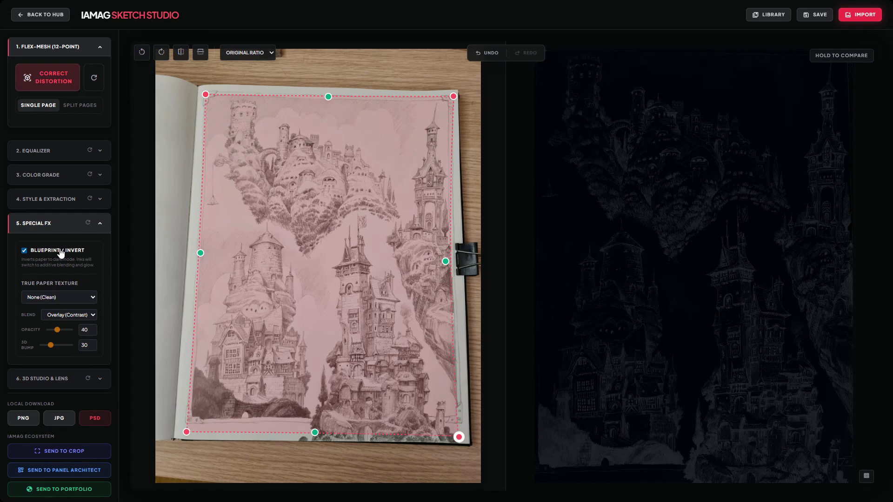
left_click(60, 254)
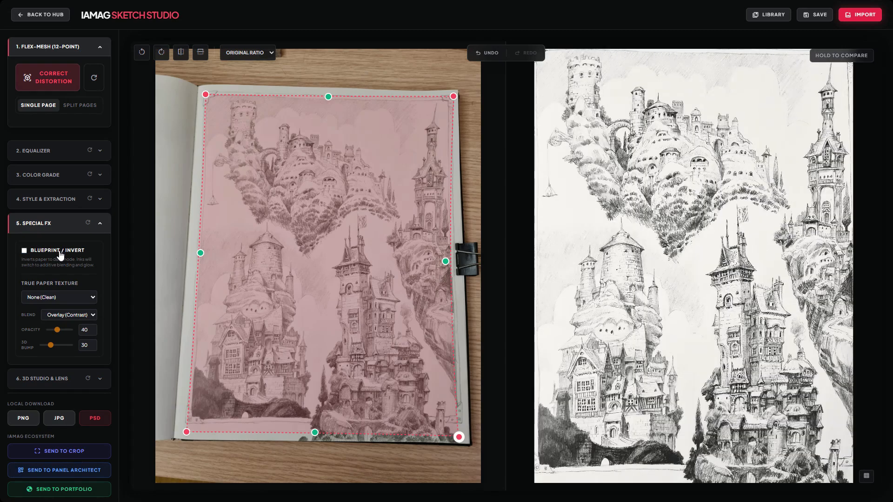
Try the Cream Paper (Smooth) texture, and set True Paper Texture to Cardboard (Flat)
left_click(58, 303)
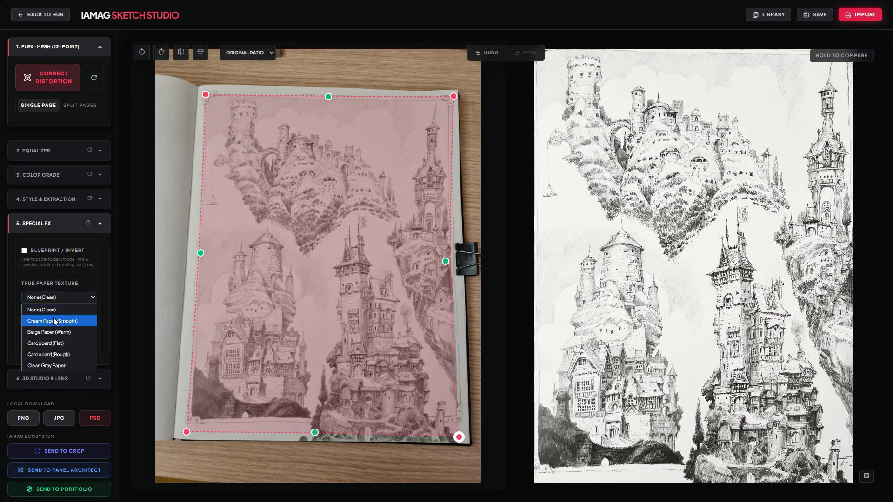
left_click(53, 320)
left_click(52, 301)
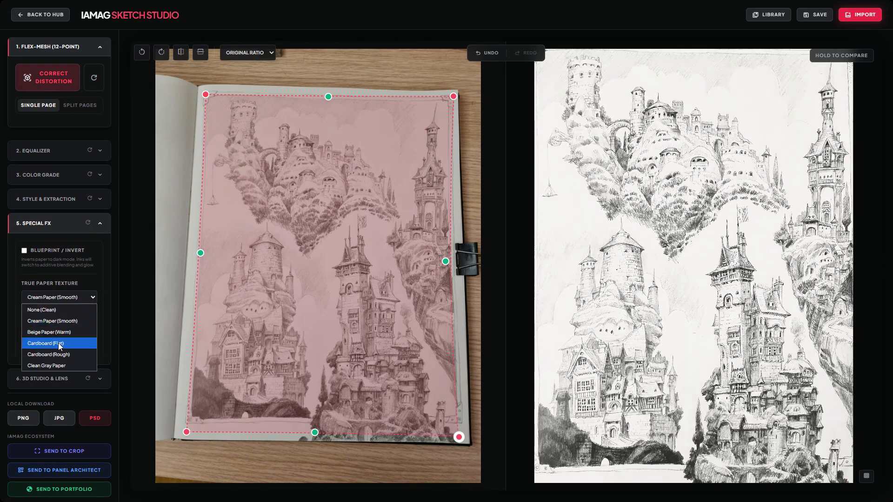
left_click(57, 342)
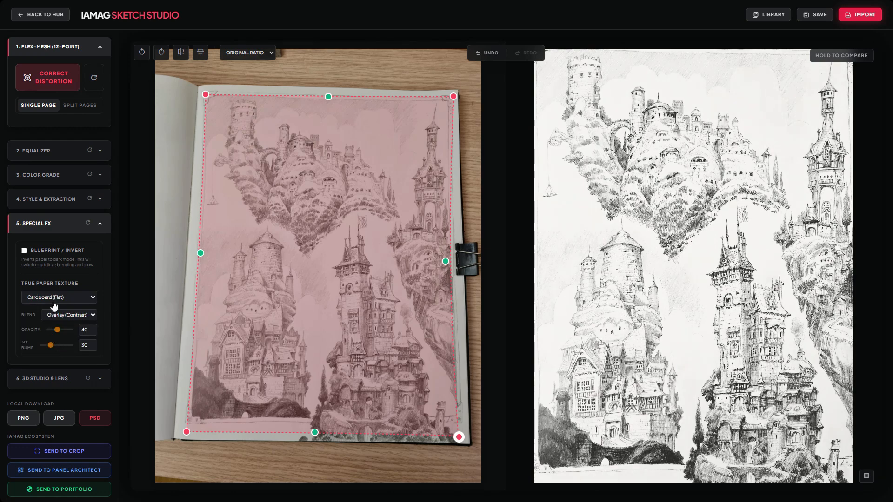
Set the paper texture to Cardboard (Rough) with opacity 0 and 3D bump 14
left_click(53, 303)
left_click(54, 356)
scroll(644, 387, "up", 6)
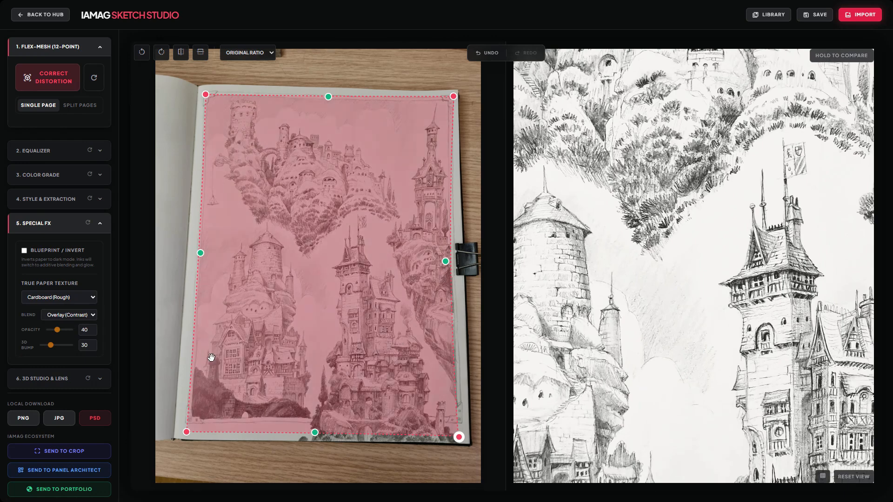
mouse_move(57, 333)
left_mouse_down()
mouse_move(72, 333)
mouse_move(19, 331)
mouse_move(39, 331)
left_mouse_up()
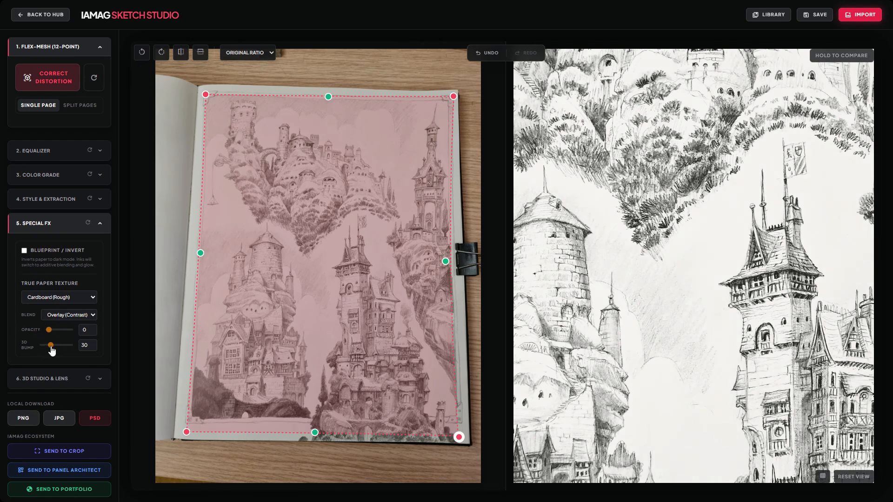
mouse_move(51, 345)
left_mouse_down()
mouse_move(63, 345)
mouse_move(46, 346)
left_mouse_up()
left_click(64, 233)
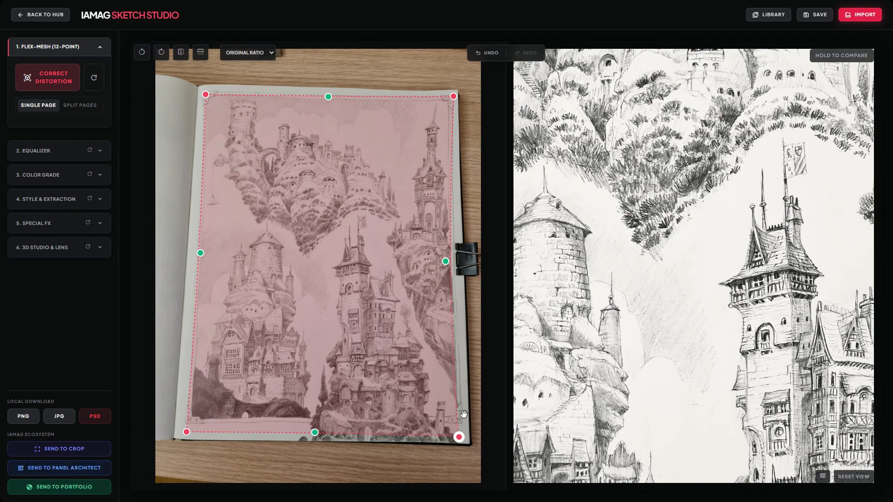
left_click(855, 478)
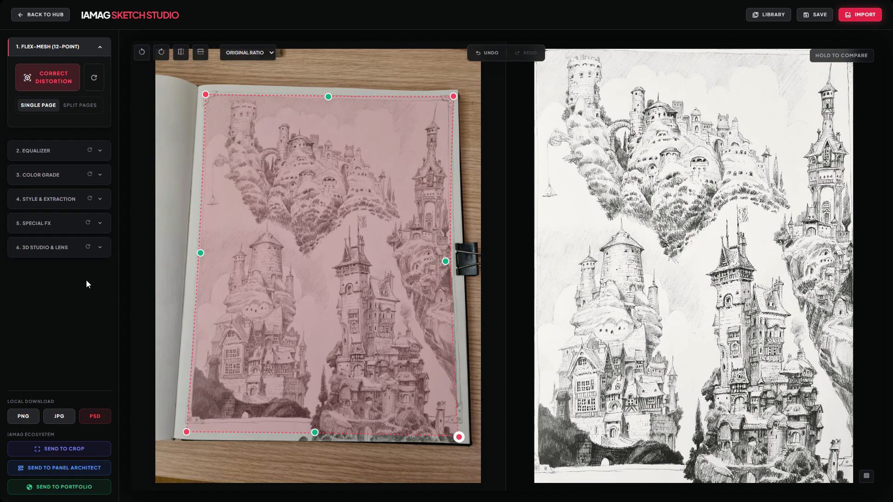
Try the 1:1 Square output ratio and reposition the enlarged drawing within the square frame
left_click(251, 54)
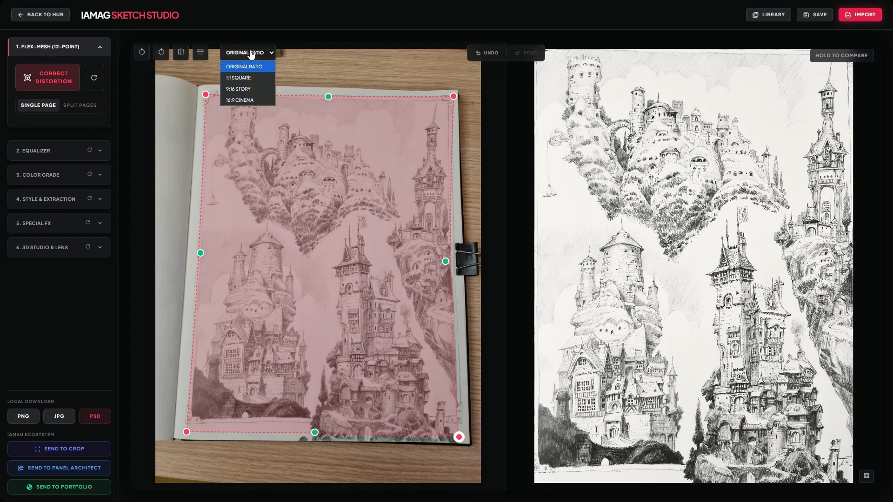
left_click(254, 75)
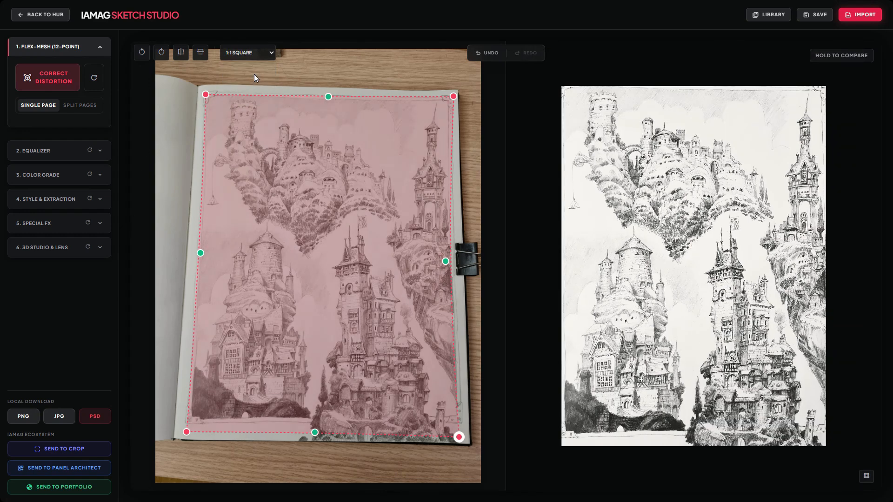
scroll(684, 327, "up", 3)
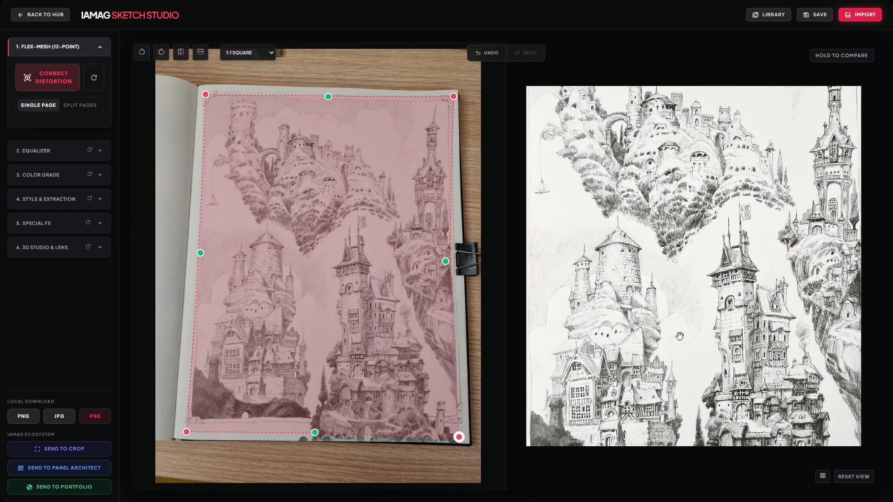
mouse_move(750, 279)
left_mouse_down()
mouse_move(731, 296)
mouse_move(746, 252)
mouse_move(736, 264)
left_mouse_up()
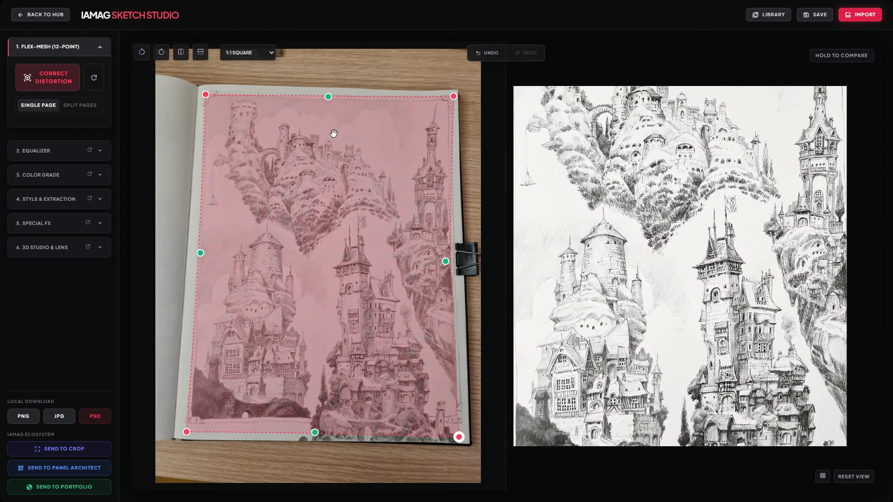
Set the output ratio to 9:16 Story and reposition the drawing within the tall frame
left_click(261, 59)
left_click(261, 86)
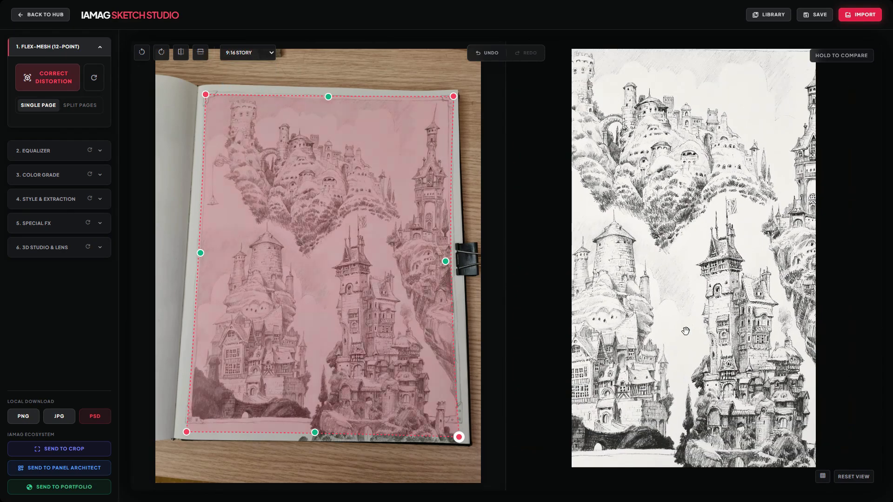
left_click_drag(715, 366, 731, 393)
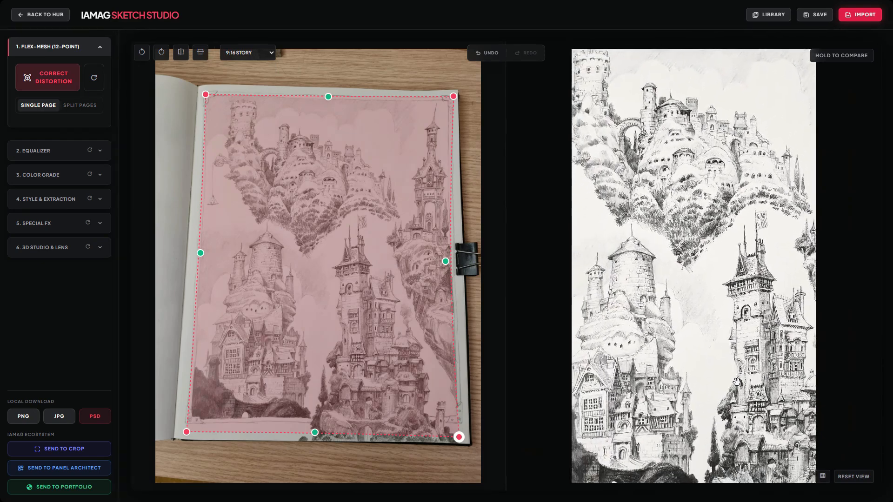
left_click(254, 59)
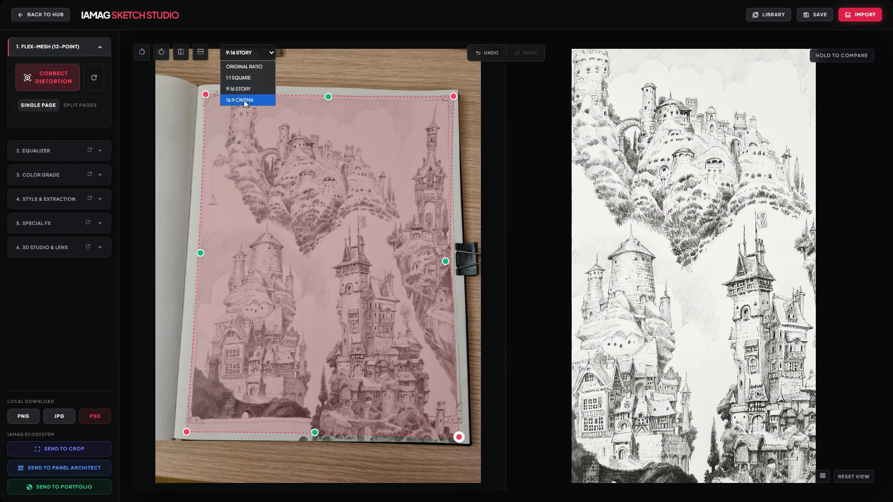
left_click(246, 89)
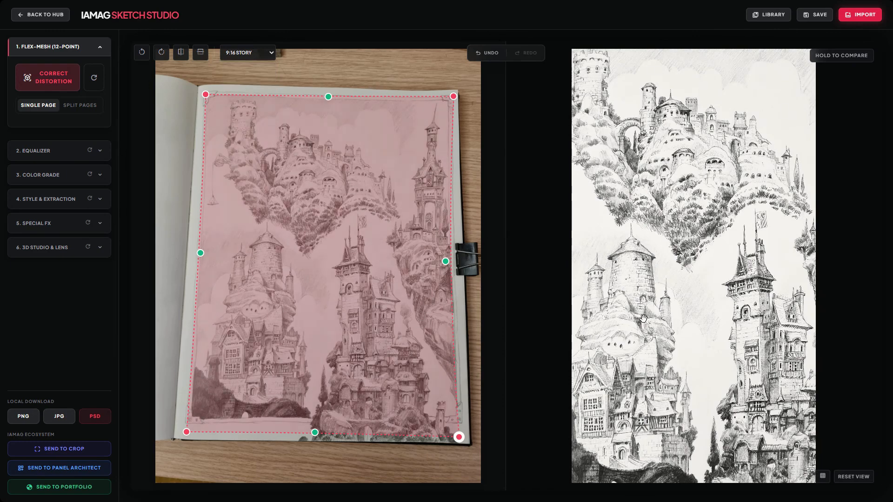
left_click_drag(644, 318, 648, 320)
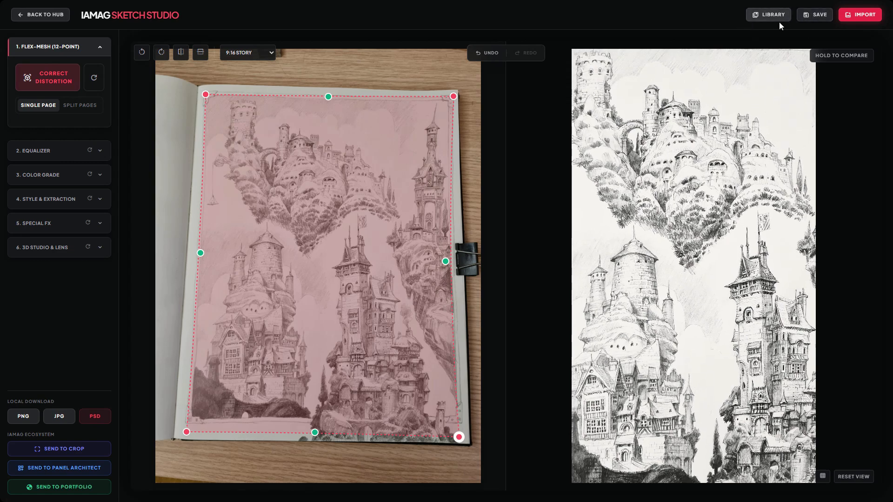
Save the cropped 9:16 version of the project to the library
left_click(814, 18)
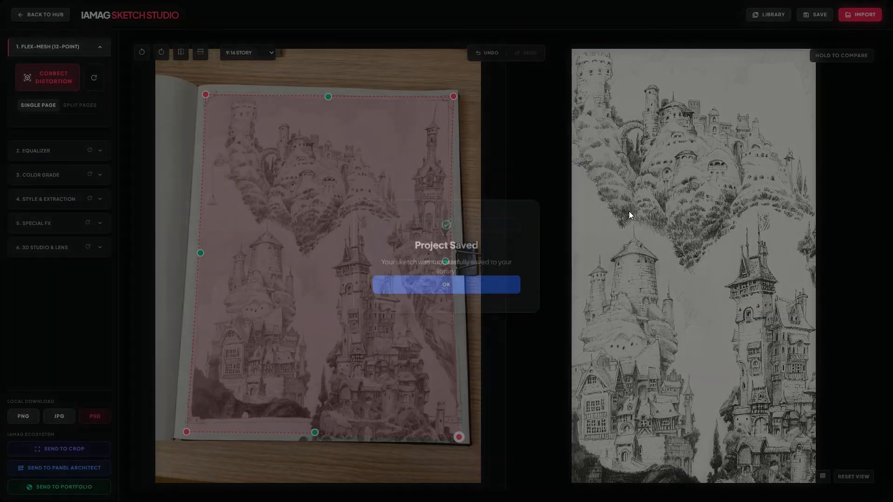
left_click(455, 283)
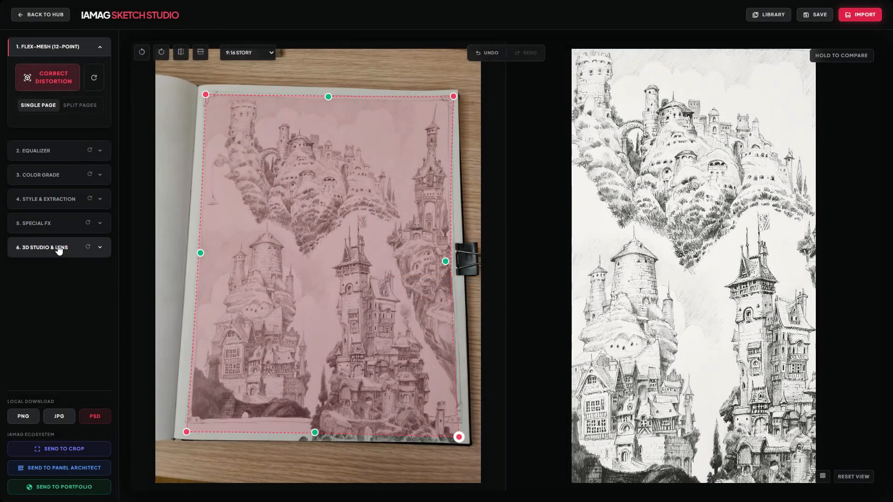
left_click(45, 224)
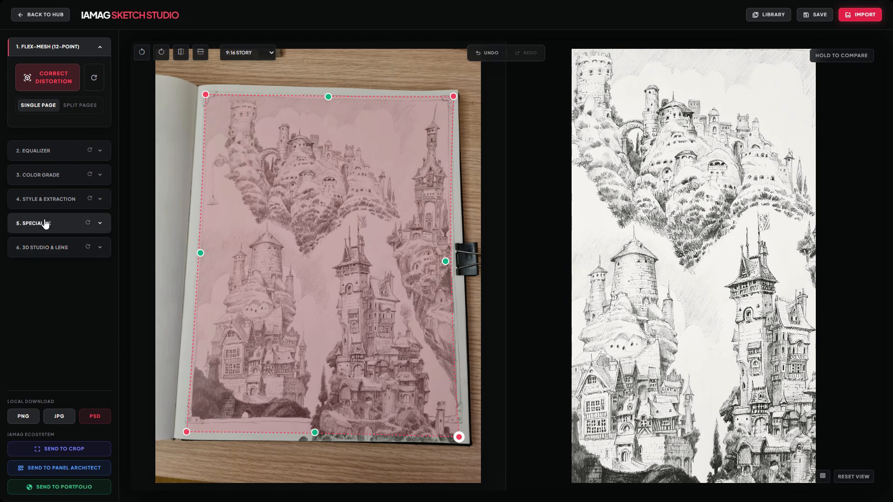
left_click(45, 224)
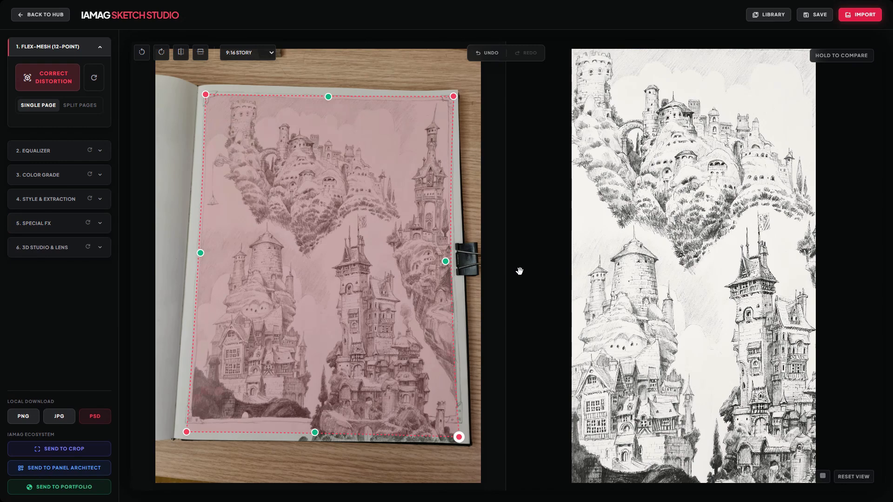
Try the Color and Extract styles, and switch the drawing to the 3D style with Studio Showcase FX enabled
left_click(52, 206)
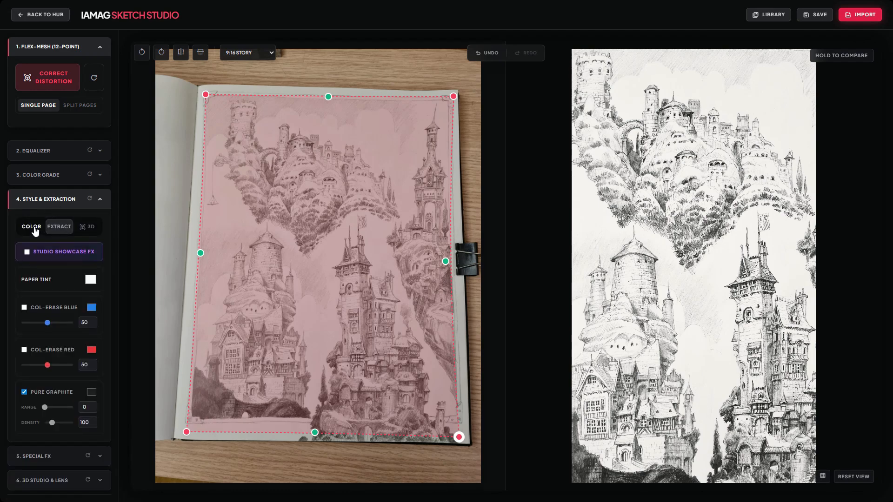
left_click(34, 227)
left_click(55, 226)
left_click(83, 230)
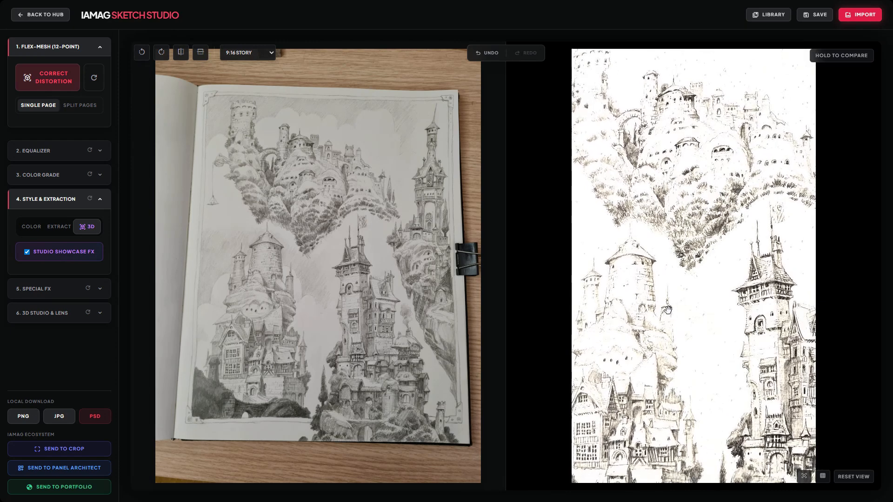
Set the 3D Studio light angle to 166 and test the light power and blur angle settings
left_click(58, 321)
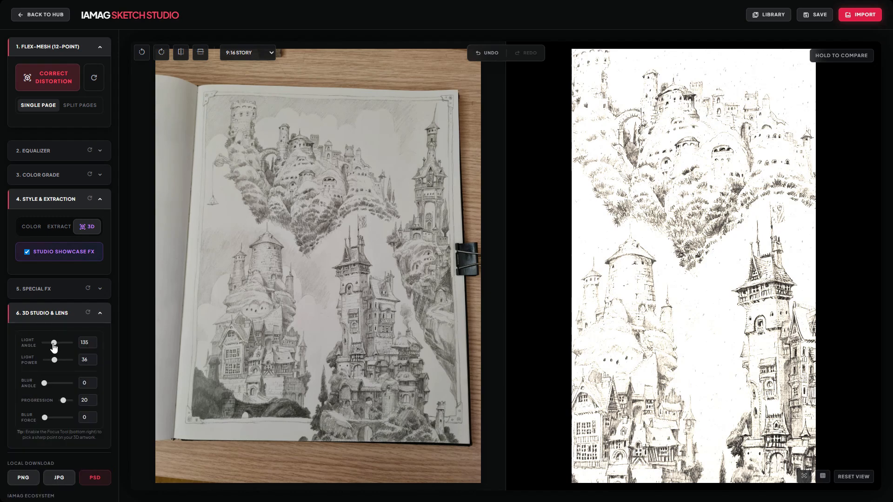
left_click_drag(54, 347, 57, 349)
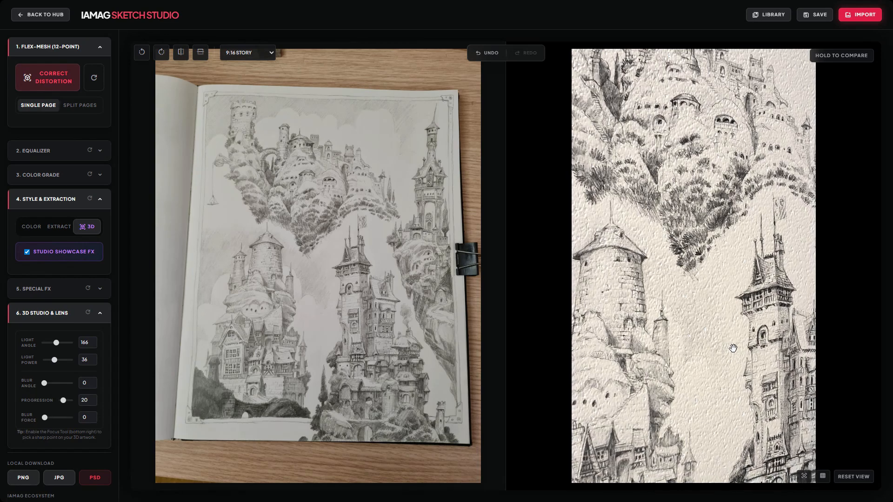
left_click_drag(55, 362, 56, 363)
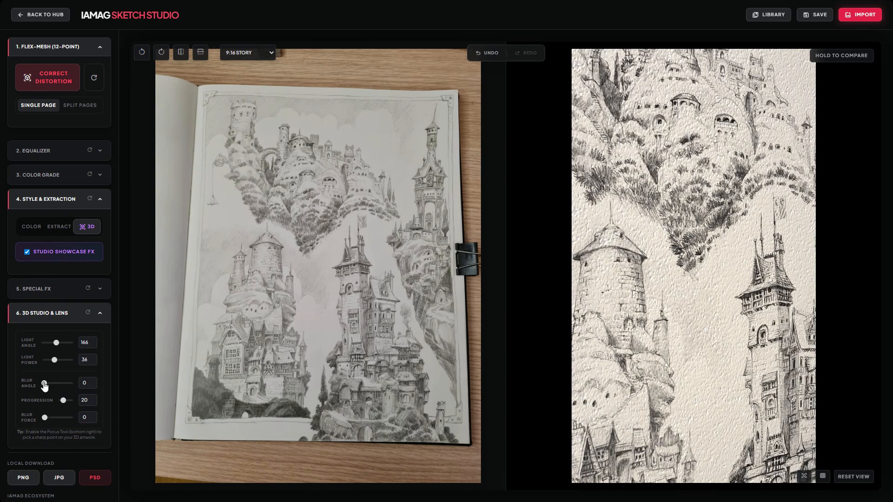
mouse_move(44, 385)
left_mouse_down()
mouse_move(56, 384)
mouse_move(43, 385)
left_mouse_up()
left_click(44, 315)
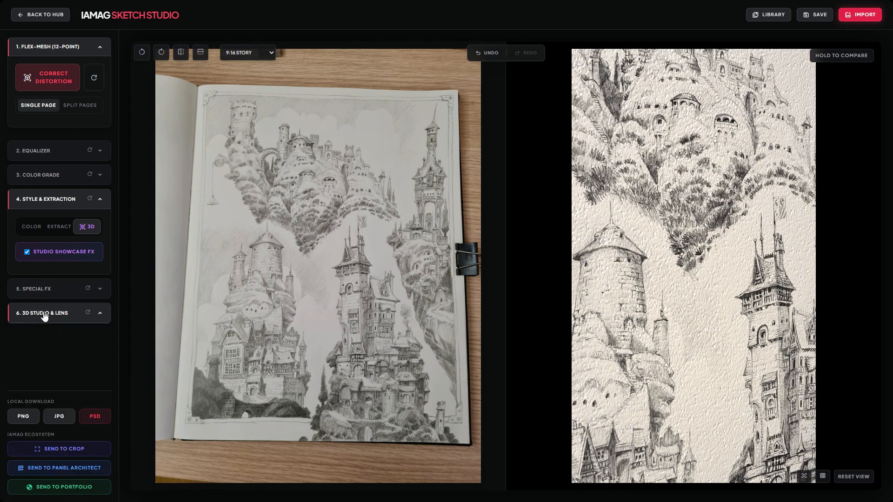
Test the paper texture's opacity in Special FX and set its 3D bump to 10
left_click(48, 293)
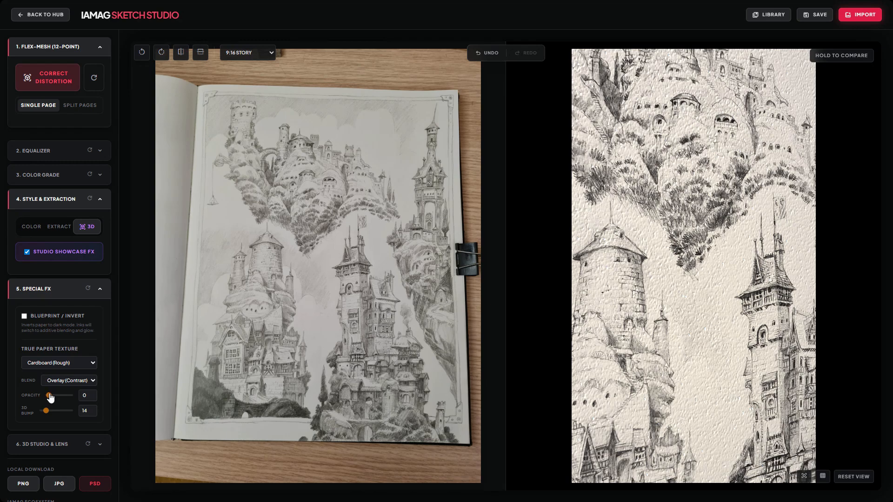
mouse_move(48, 394)
left_mouse_down()
mouse_move(79, 394)
mouse_move(48, 395)
left_mouse_up()
left_click(49, 411)
mouse_move(48, 412)
left_mouse_down()
mouse_move(62, 412)
mouse_move(46, 412)
left_mouse_up()
Try the Multiply (Darken) blend for the paper texture and set it to Screen (Lighten)
left_click(55, 387)
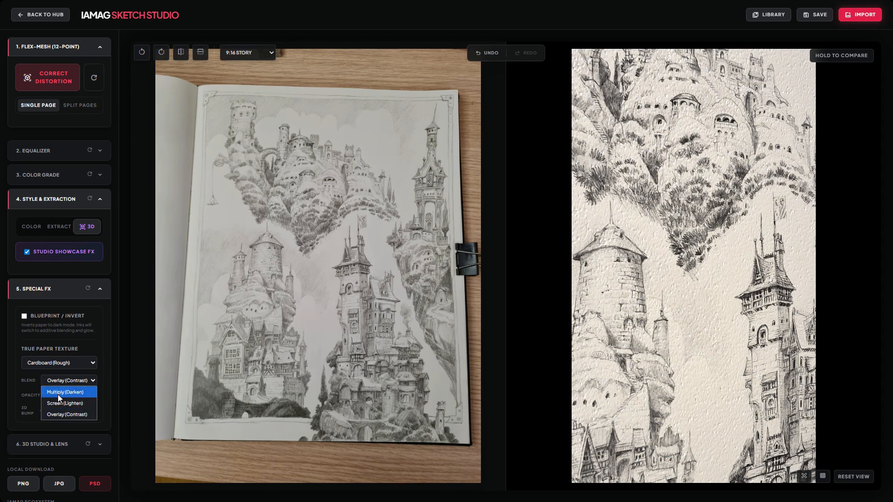
left_click(58, 394)
left_click(63, 382)
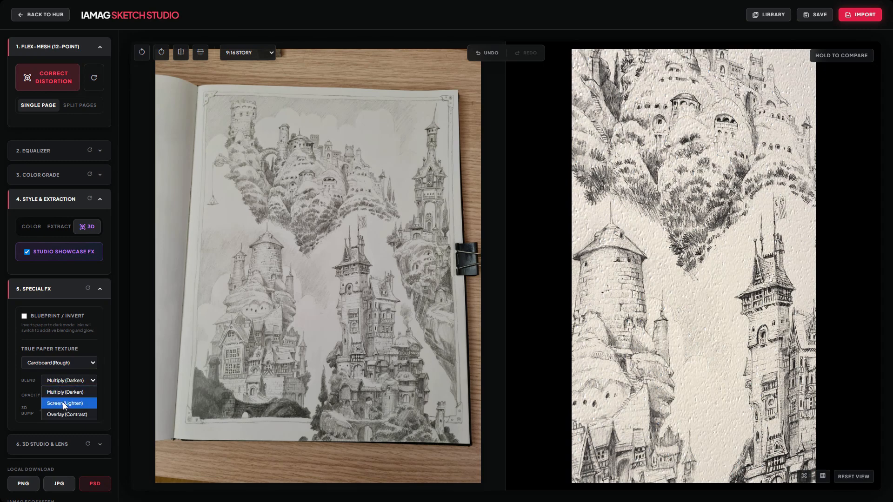
left_click(62, 403)
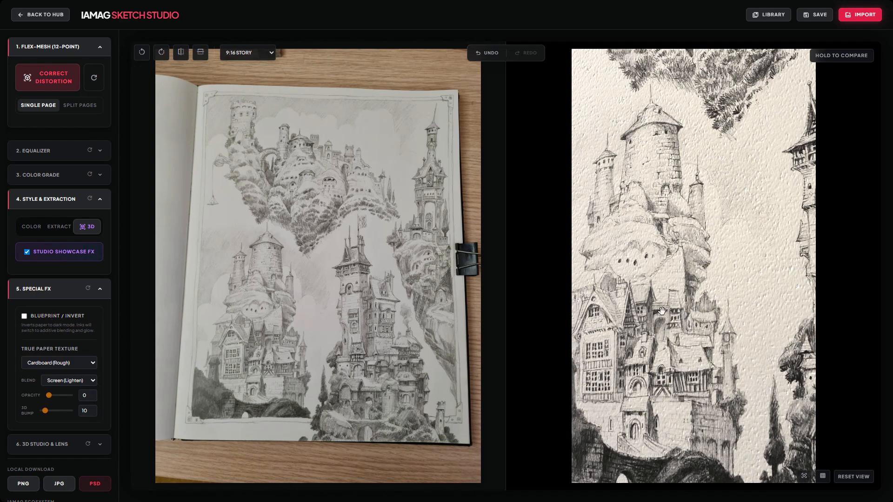
left_click(54, 289)
Apply a lens blur with force 33, progression 79 and blur angle 122 in 3D Studio & Lens
left_click(56, 313)
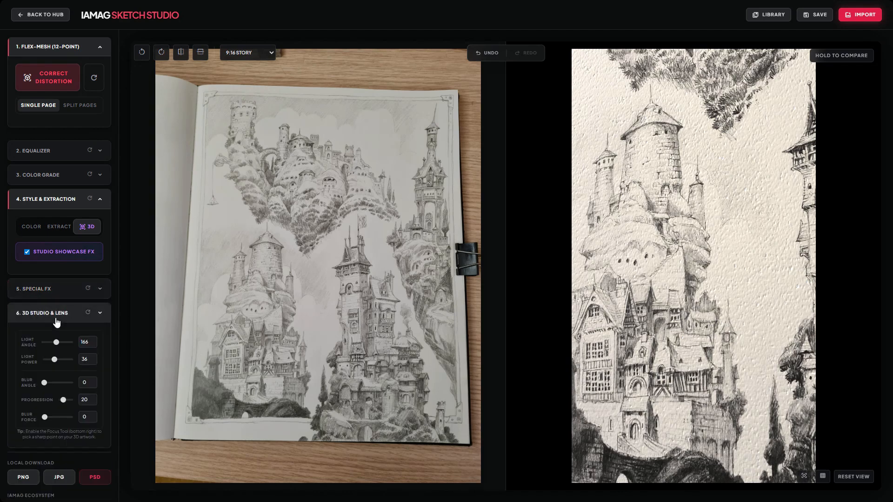
left_click_drag(45, 420, 70, 405)
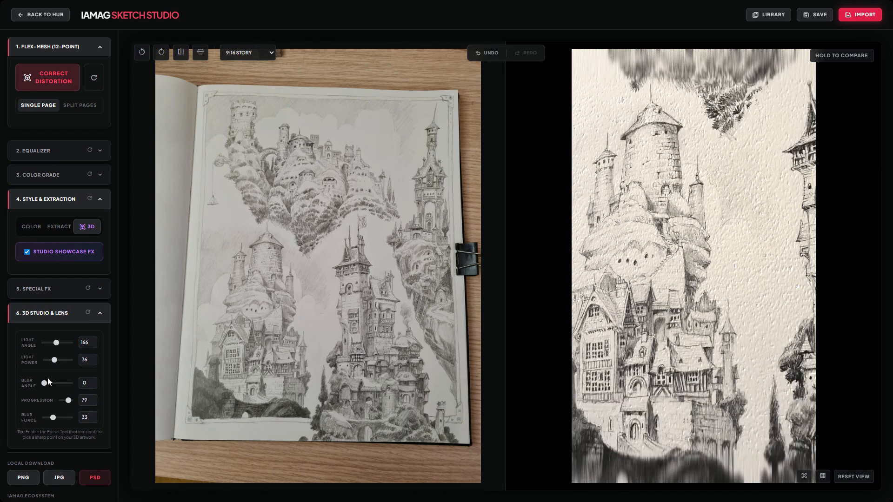
left_click_drag(44, 385, 62, 384)
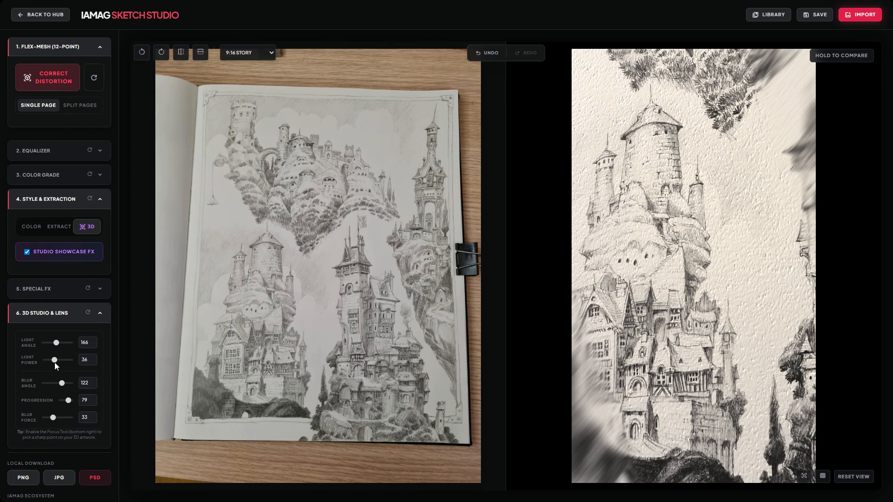
Reduce the lens blur force to 10
left_click(86, 418)
key("Down")
key("Down")
key("Down")
key("Down")
key("Down")
key("Down")
key("Down")
key("Down")
key("Down")
key("Down")
key("Down")
key("Down")
key("Down")
key("Down")
key("Down")
key("Down")
key("Down")
key("Down")
key("Down")
key("Down")
key("Down")
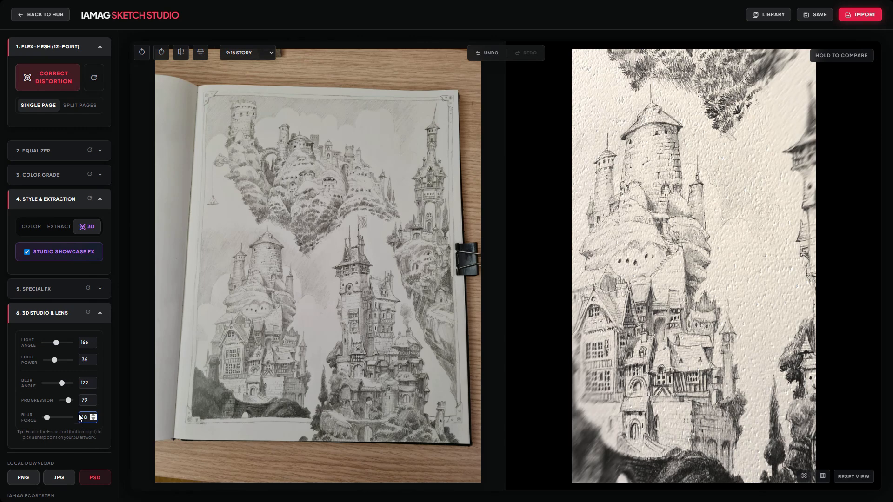
Use the Focus Tool to pick a sharp point near the lower castle's base, and move it up to the castle's middle
left_click(804, 477)
left_click(651, 430)
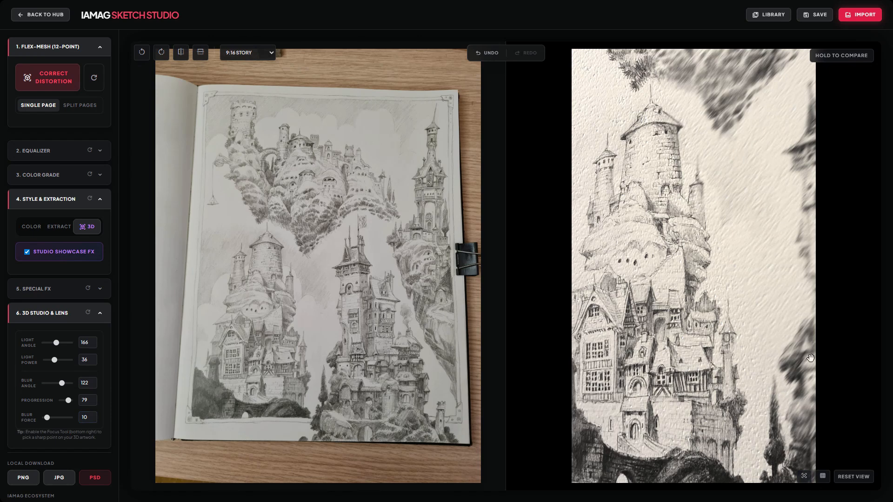
left_click(805, 478)
left_click(644, 319)
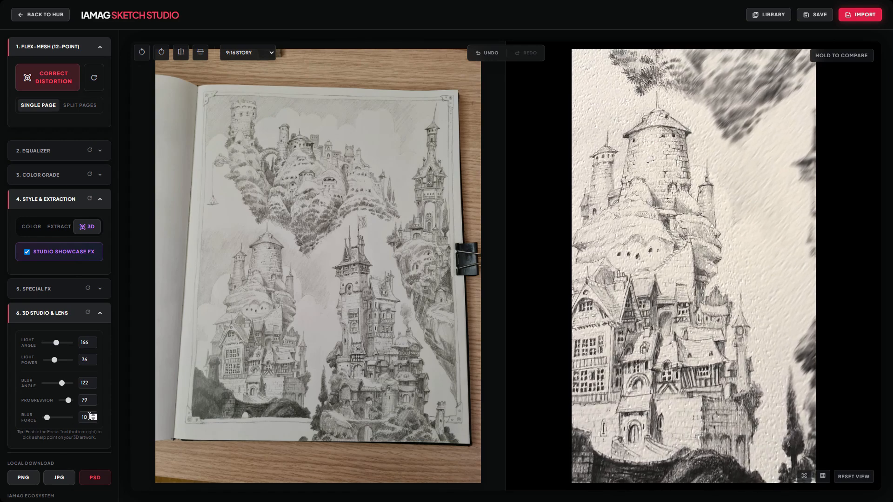
Set the blur force to 1 and save the project to the library
left_click(87, 416)
key("BackSpace")
type("0")
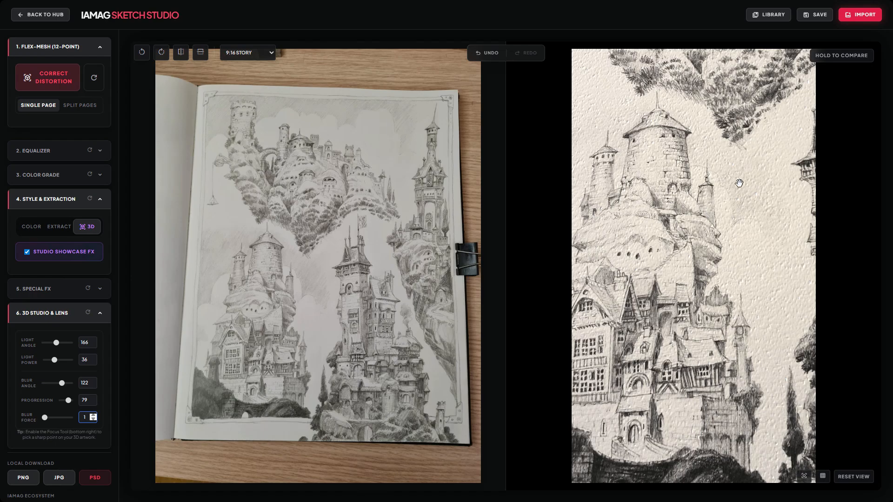
left_click(815, 14)
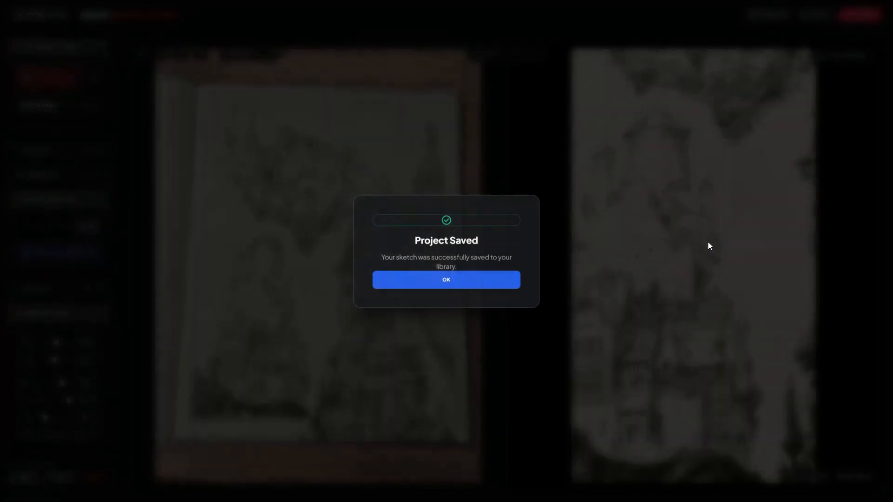
Dismiss the save confirmation and switch the castle drawing's style back to Color
left_click(507, 285)
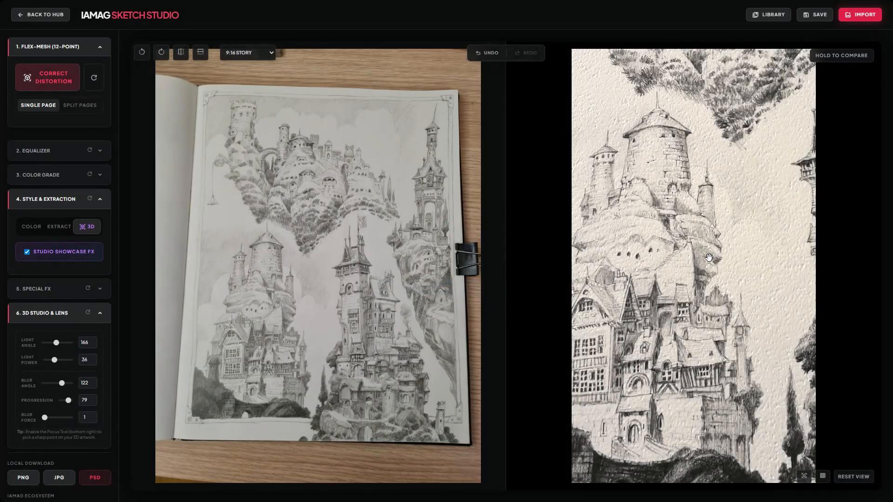
left_click(864, 20)
left_click(29, 228)
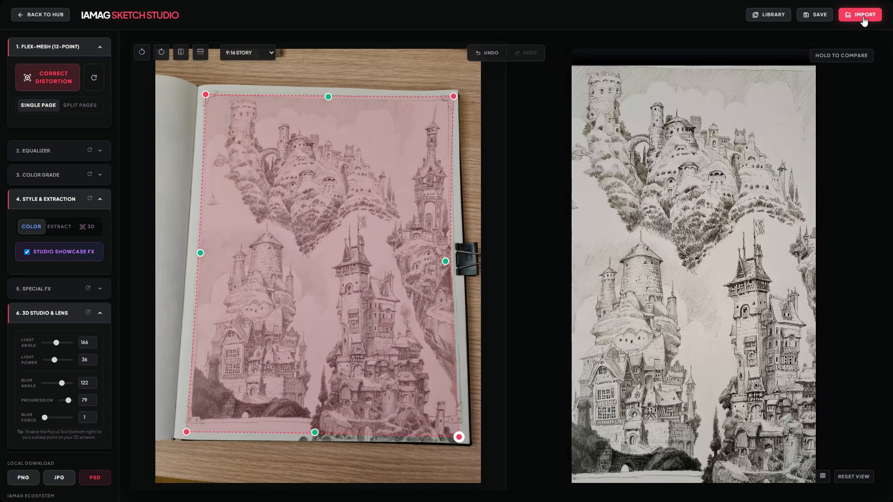
Import the two-page WEBP sketch 736b1d147865061.62cafd25c78ec from the Downloads folder
left_click(863, 19)
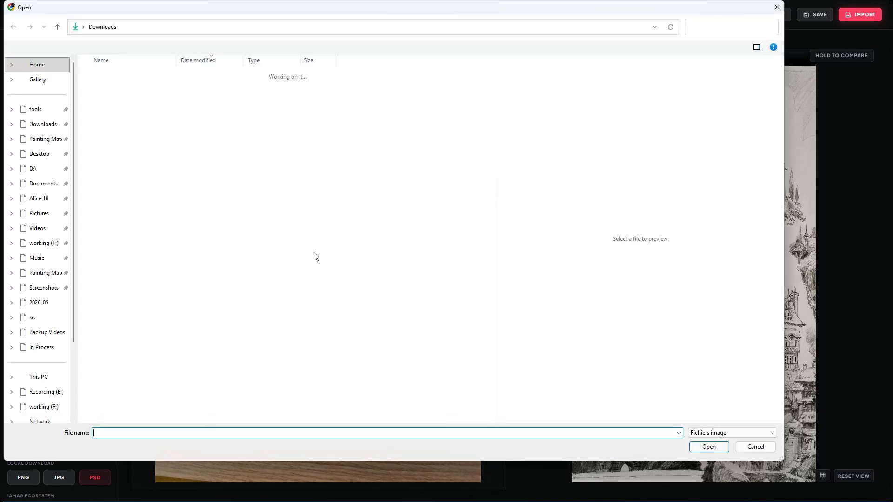
left_click(37, 111)
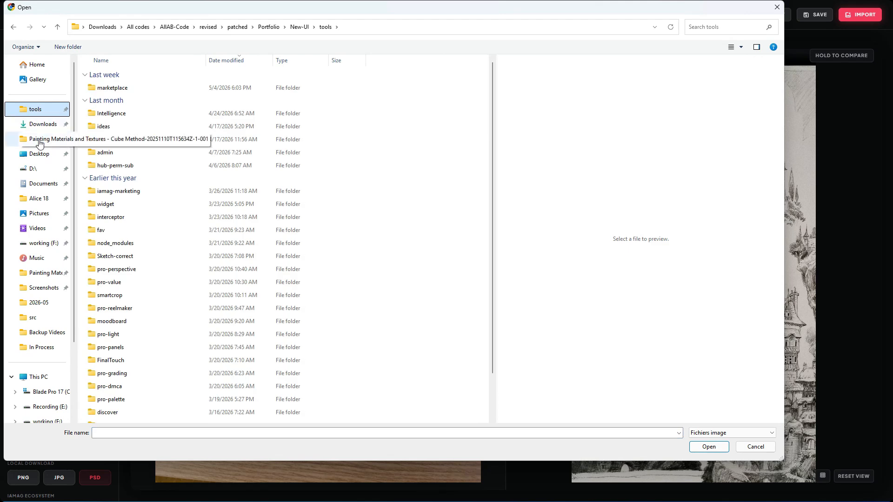
left_click(42, 123)
scroll(239, 180, "down", 6)
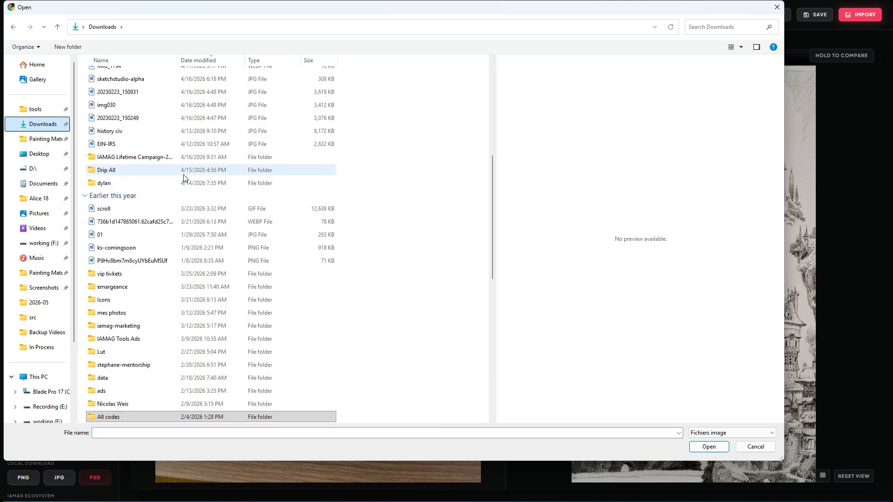
left_click(172, 111)
scroll(197, 165, "down", 2)
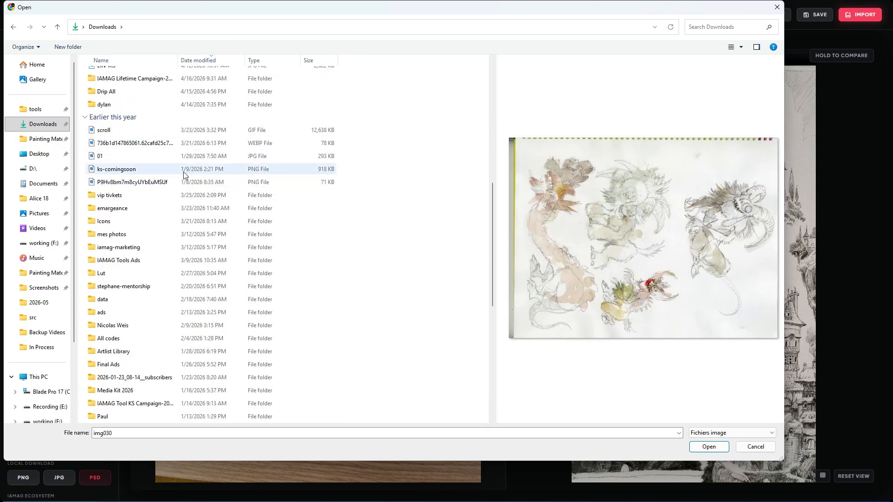
left_click(186, 169)
left_click(188, 183)
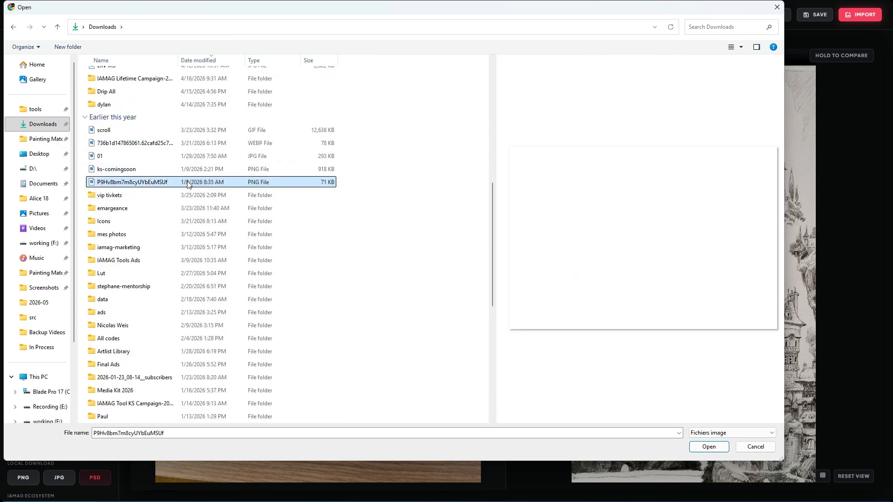
left_click(186, 169)
left_click(190, 144)
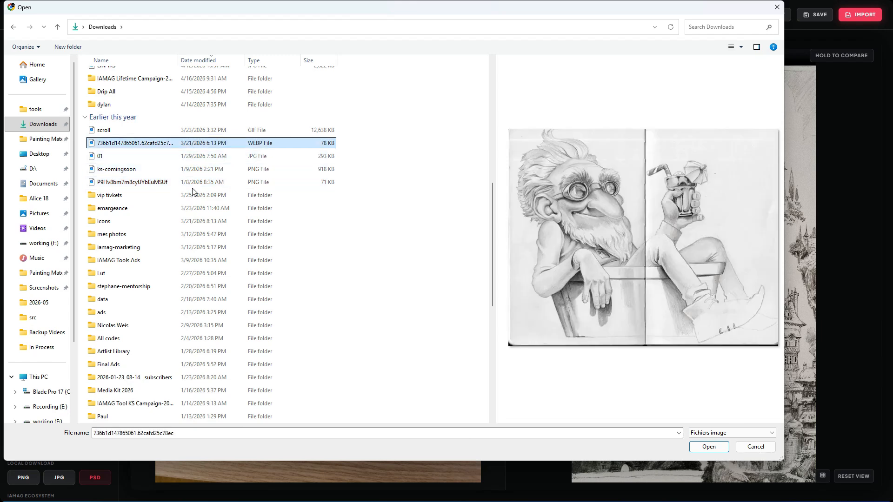
left_click(710, 447)
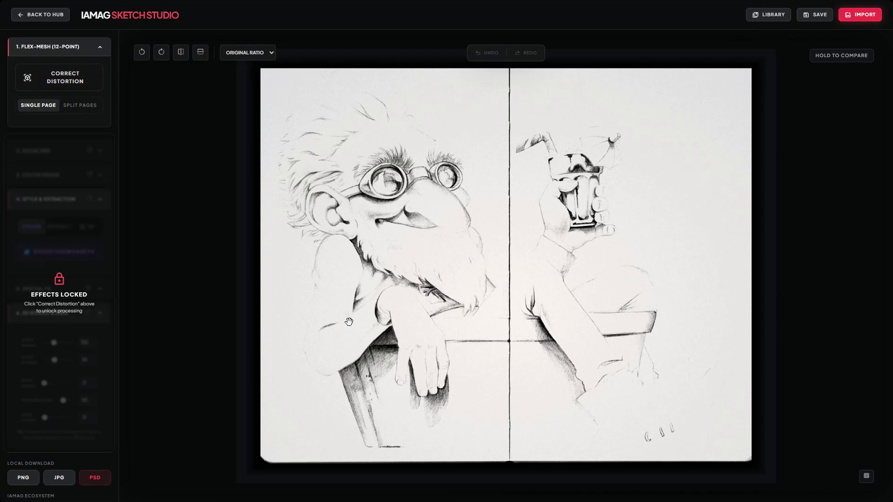
Enable distortion correction, turn off Studio Showcase FX, and return to the Color style after trying Extract
left_click(75, 82)
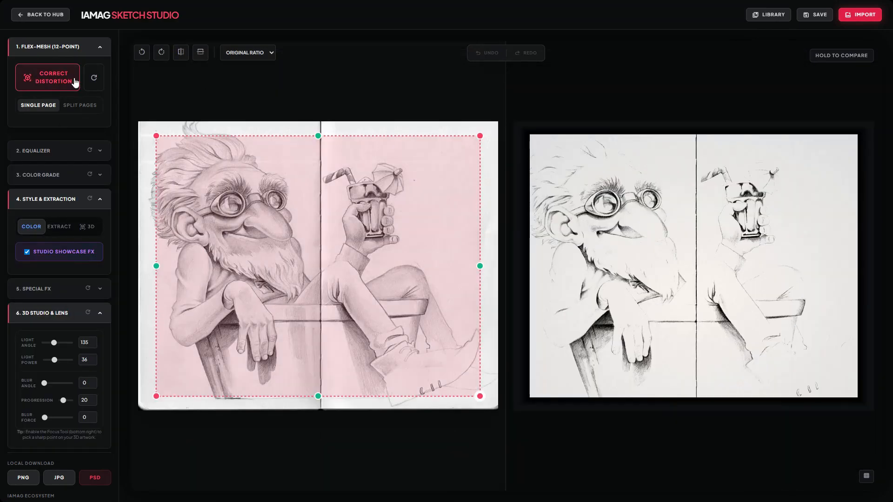
left_click(53, 256)
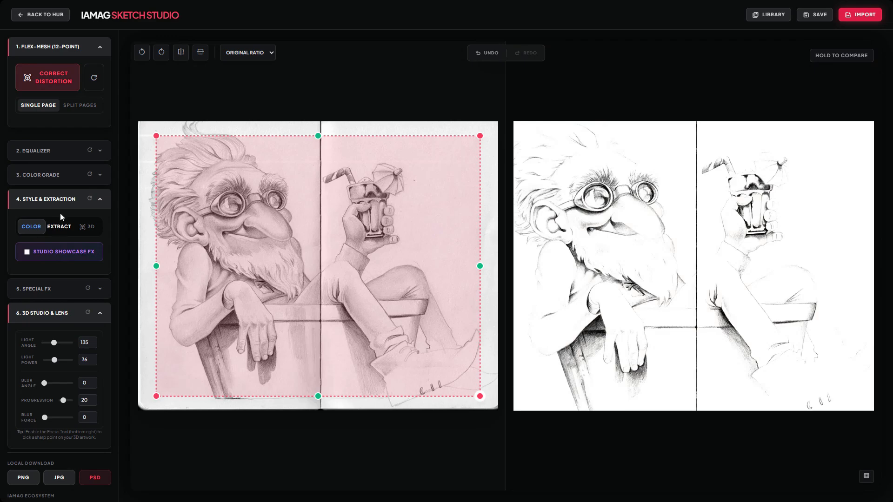
left_click(59, 226)
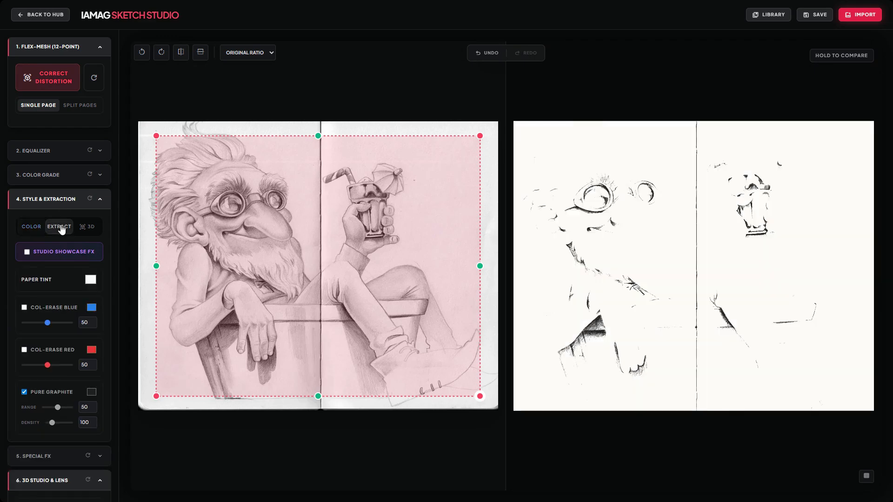
left_click(31, 226)
Turn off both the Light Equalizer and Smart Contrast for the imported sketch
left_click(29, 175)
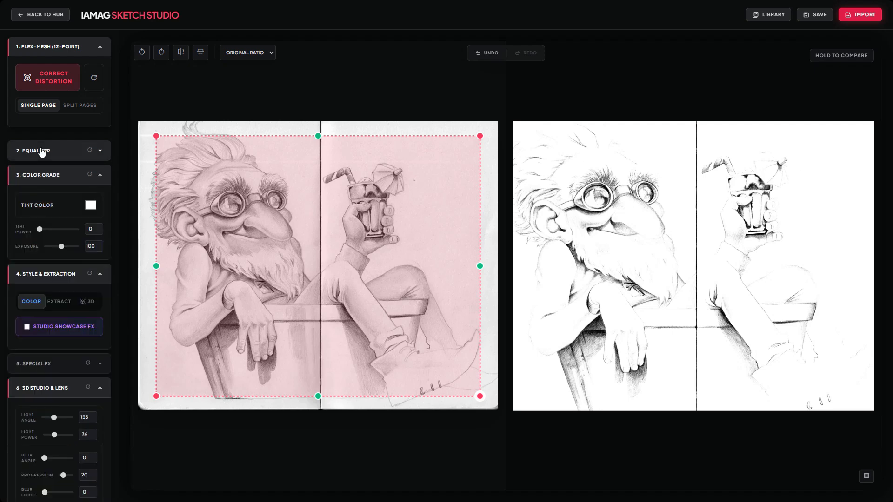
left_click(33, 151)
left_click(32, 180)
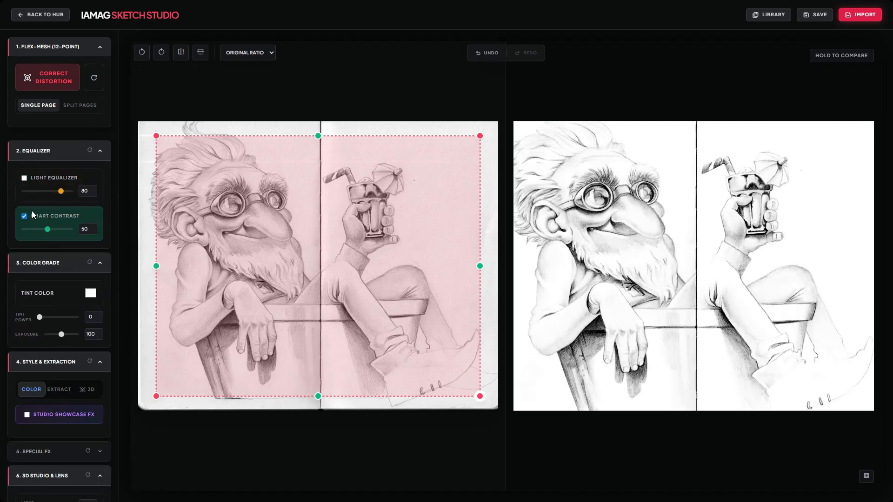
left_click(32, 215)
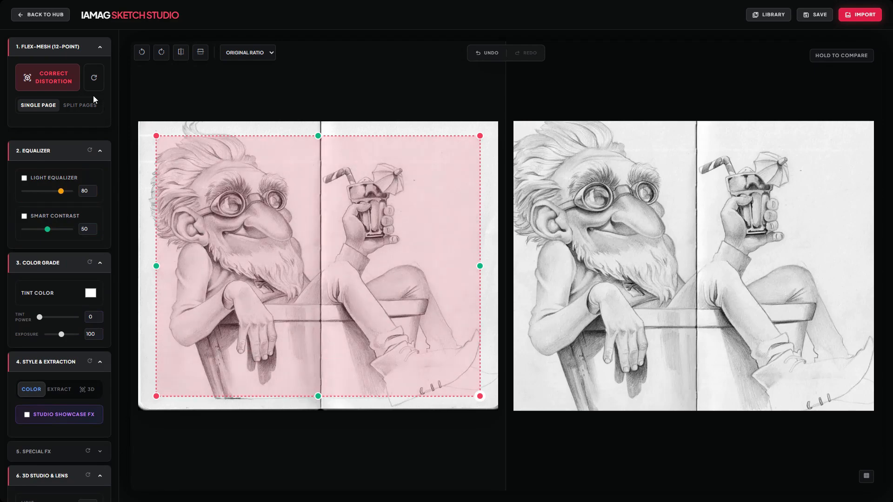
Switch the distortion correction to Split Pages, then shrink and shift the left page's mesh over the bearded figure
left_click(84, 106)
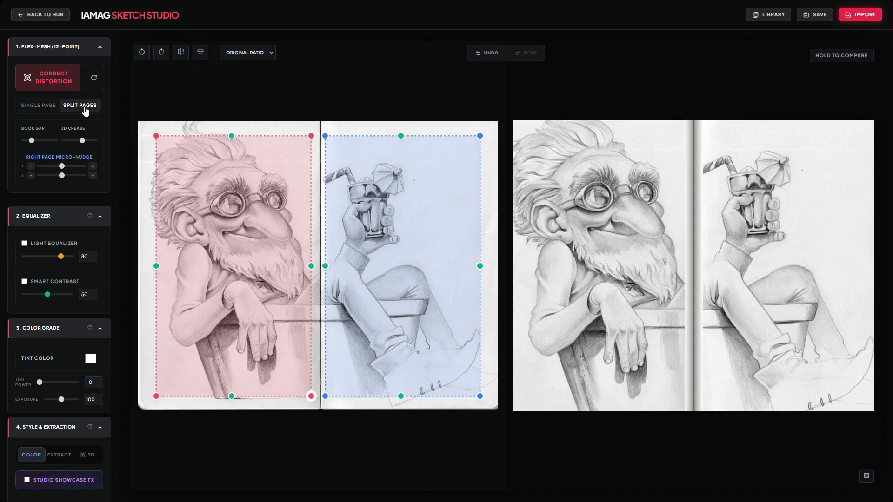
mouse_move(193, 259)
left_mouse_down()
mouse_move(184, 265)
mouse_move(189, 254)
mouse_move(201, 261)
left_mouse_up()
scroll(201, 261, "down", 5)
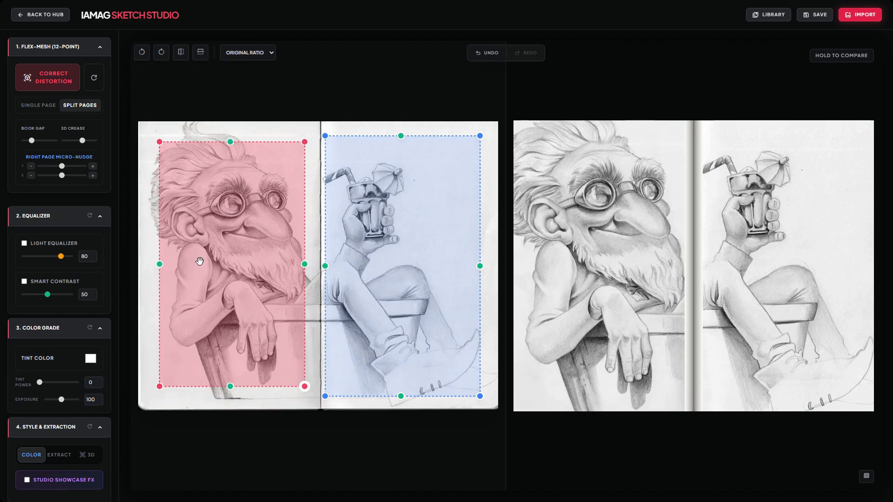
scroll(200, 261, "down", 4)
left_click_drag(200, 260, 204, 241)
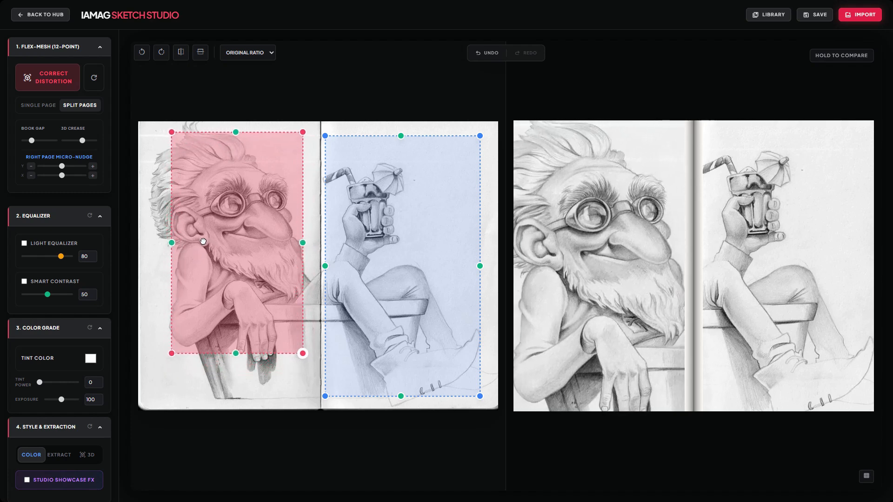
Try scaling, tilting and moving the right page's mesh over the hand holding the glass and the legs
scroll(447, 299, "up", 2)
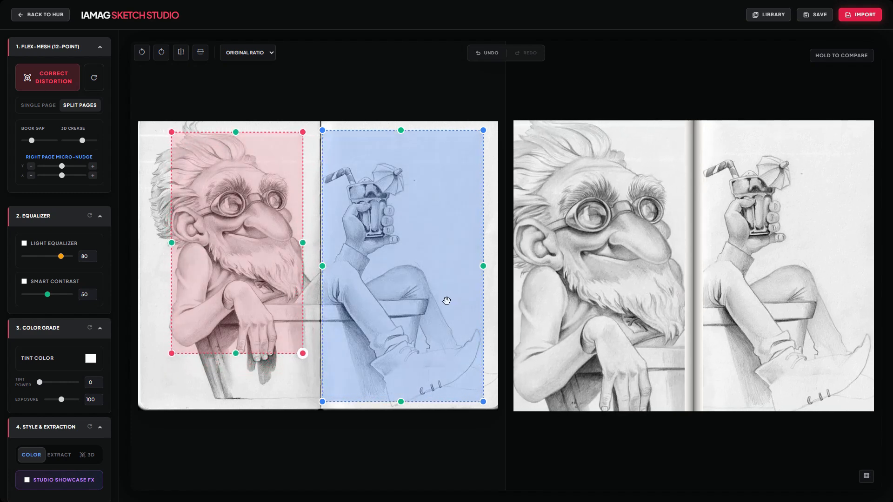
scroll(443, 303, "down", 2)
scroll(442, 303, "down", 2)
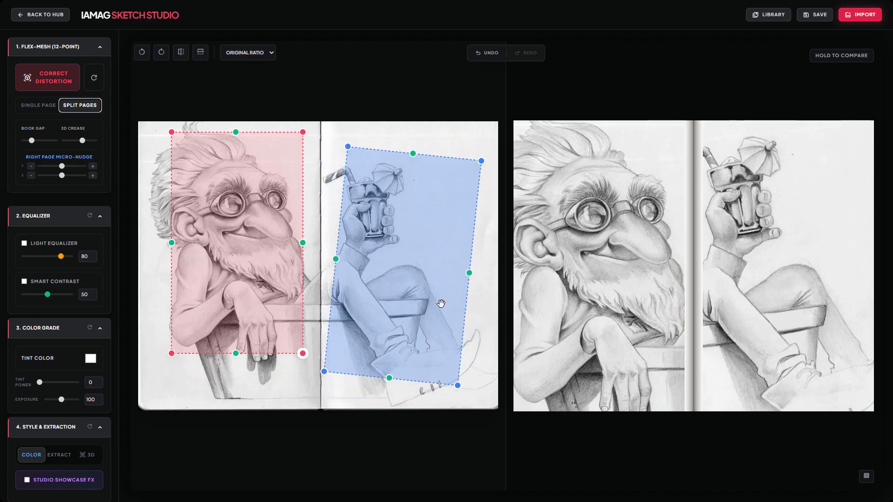
left_click_drag(441, 303, 426, 291)
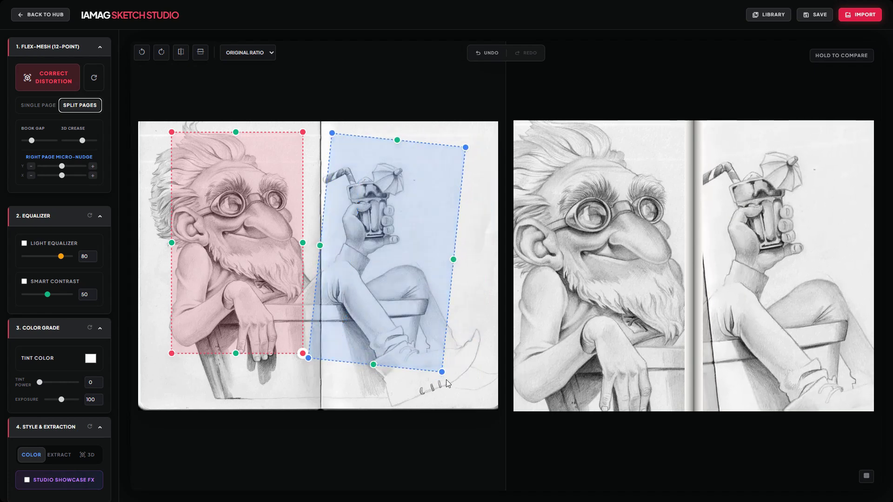
left_click_drag(445, 382, 414, 322)
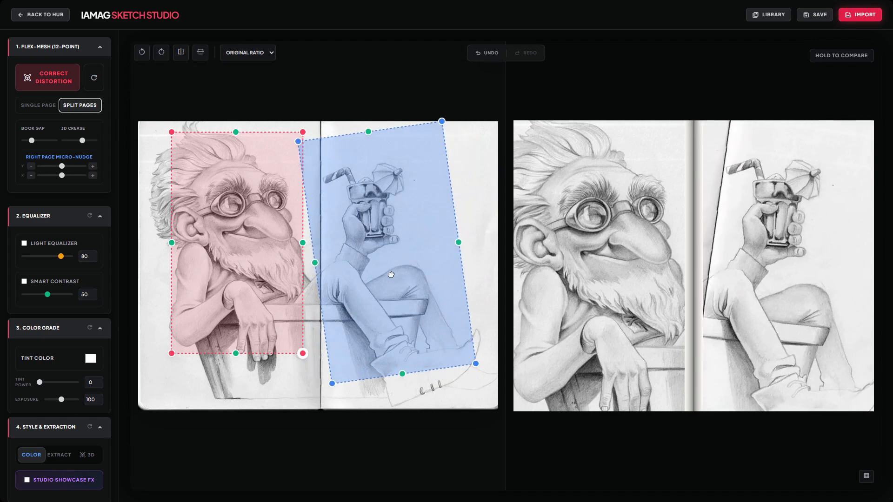
left_click_drag(391, 275, 435, 286)
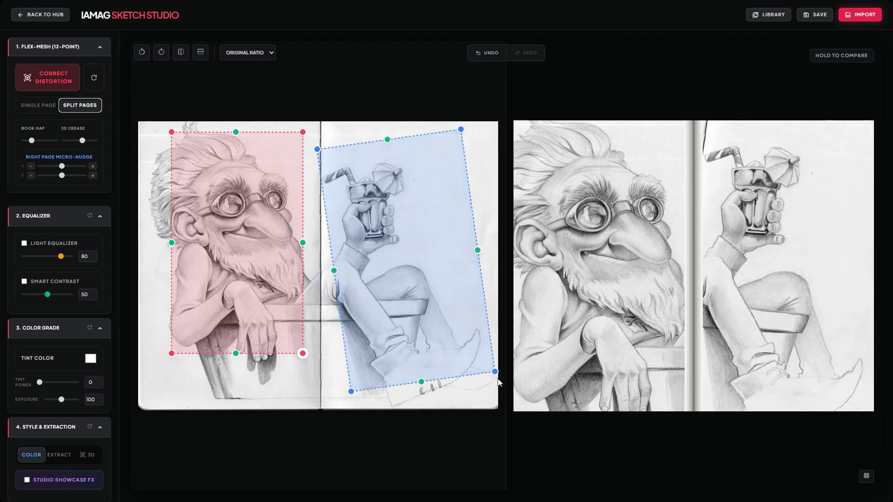
Undo the rotations and moves of the right page's mesh
key("ctrl+z")
key("ctrl+z")
key("ctrl+z")
key("ctrl+z")
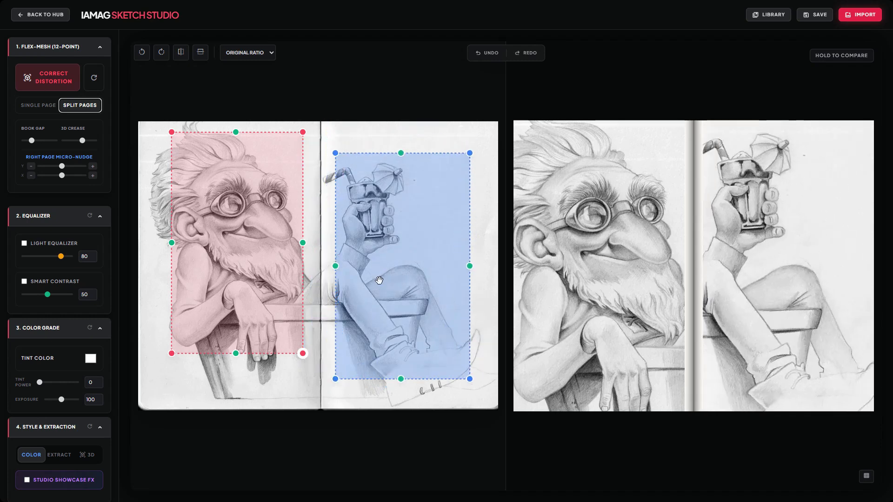
key("ctrl+z")
key("ctrl+z")
key("ctrl+z")
Move the right page's mesh beside the spine and enlarge the left page's mesh to cover nearly the whole left page
left_click_drag(377, 266, 369, 264)
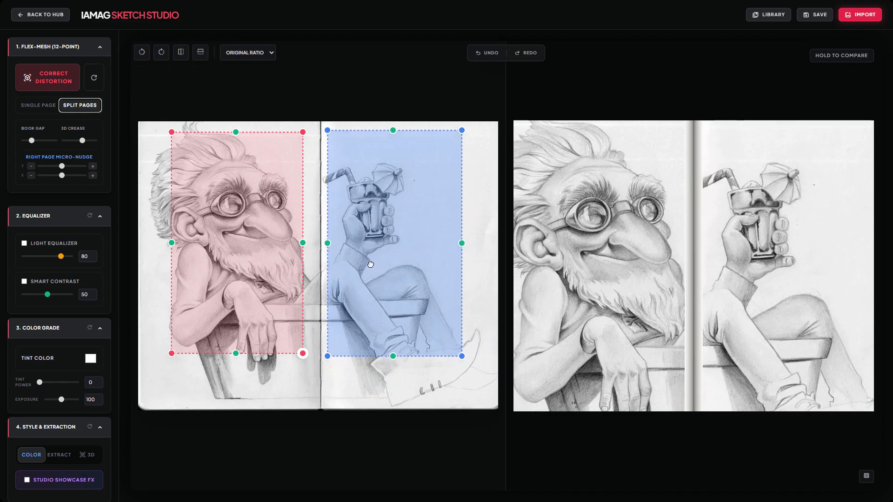
left_click_drag(262, 230, 271, 231)
left_click_drag(312, 355, 320, 355)
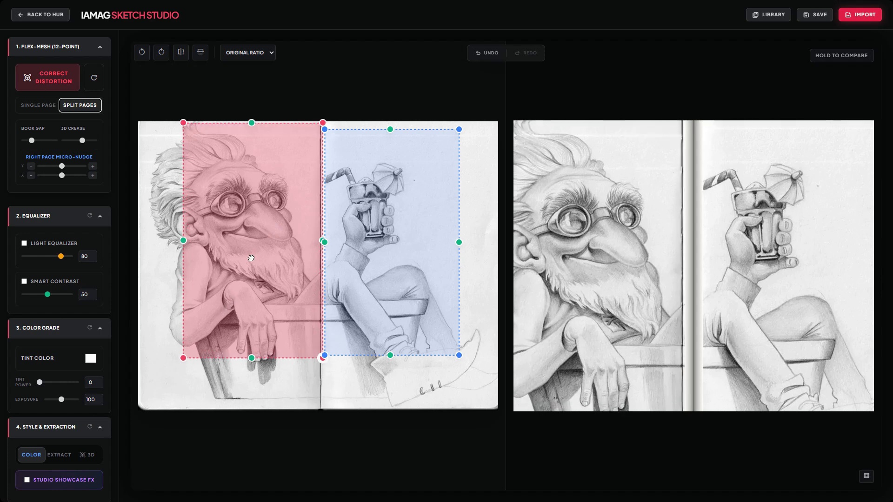
left_click_drag(251, 260, 222, 267)
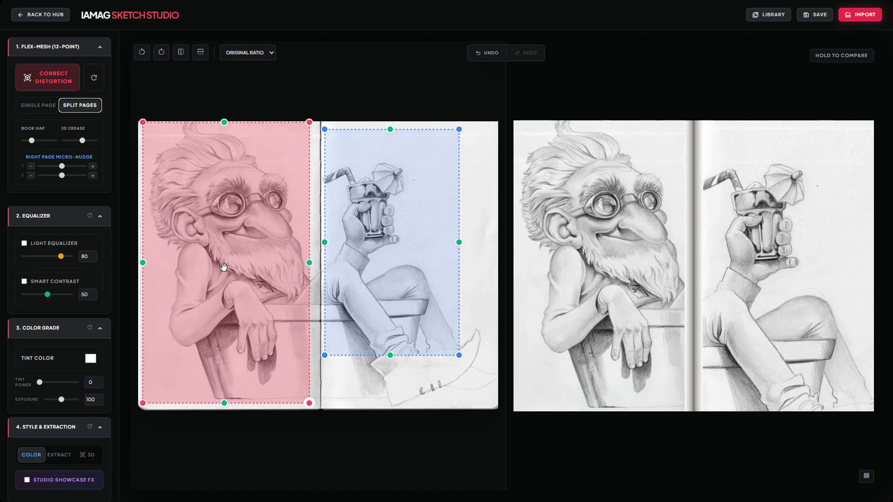
Enlarge the right page's mesh to cover the right page and align both meshes closely along the spine
left_click(356, 266)
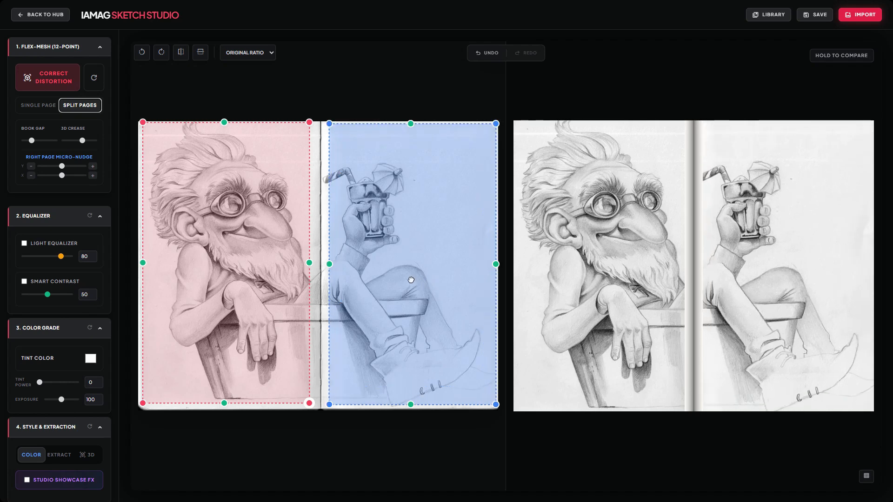
left_click_drag(411, 280, 406, 279)
left_click(230, 255)
left_click_drag(230, 255, 237, 252)
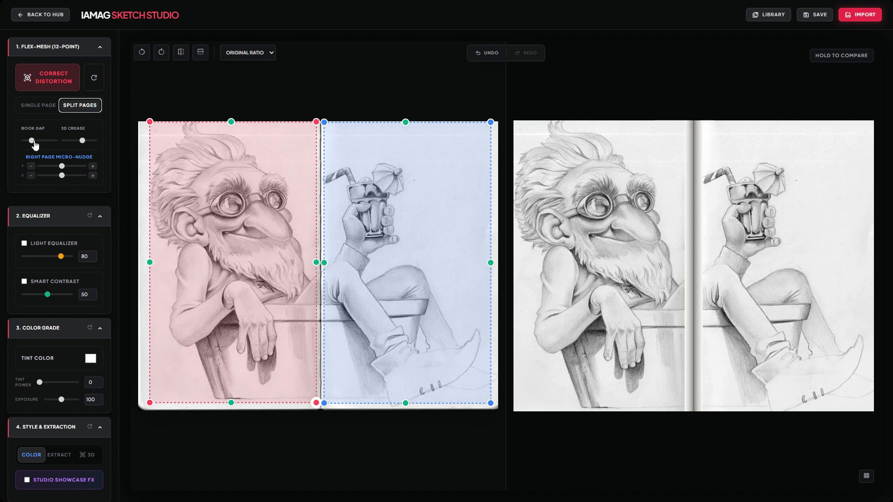
Narrow the book gap slightly and strengthen the 3D crease, trying small micro-nudges of the right page
mouse_move(34, 144)
left_mouse_down()
mouse_move(44, 145)
mouse_move(30, 148)
left_mouse_up()
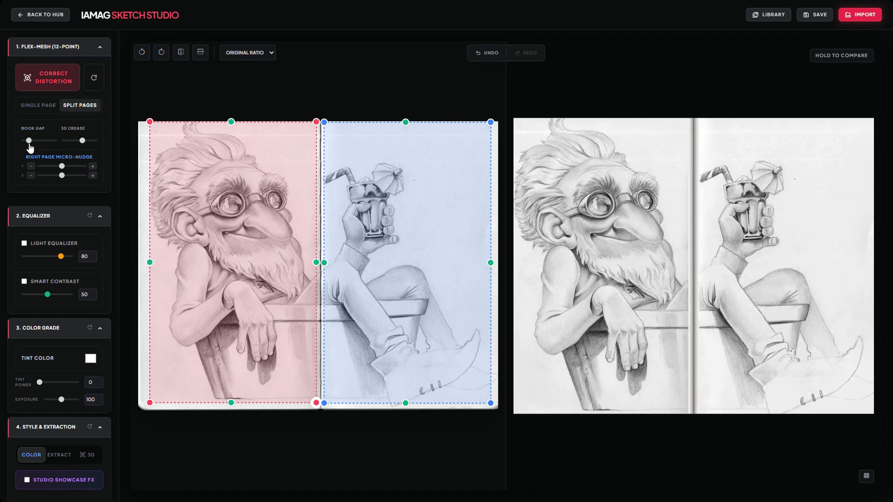
left_click_drag(84, 146, 88, 148)
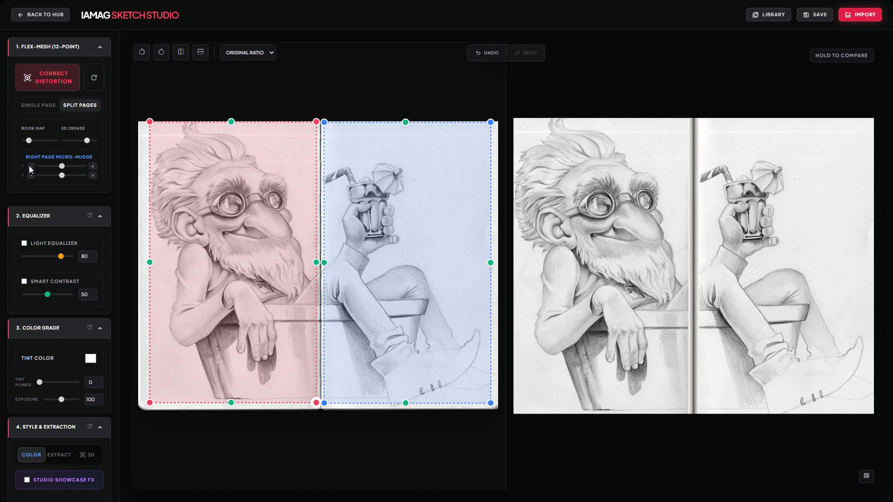
left_click(94, 168)
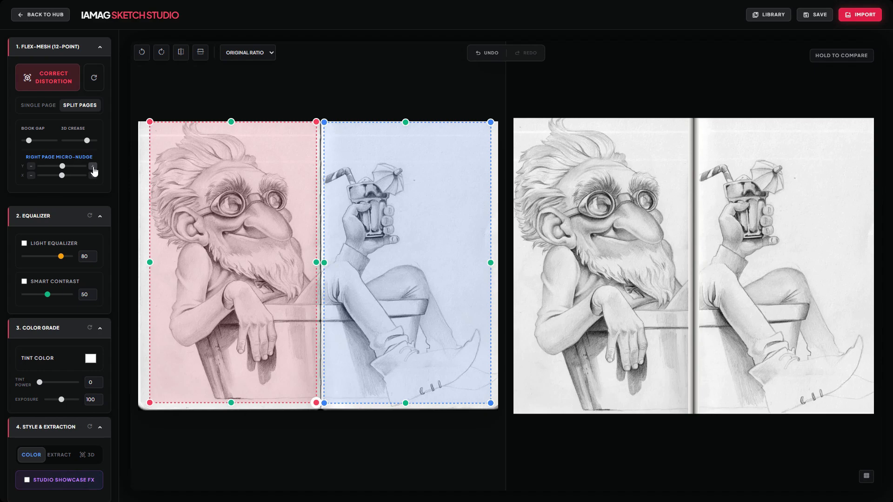
left_click(31, 168)
left_click(31, 168)
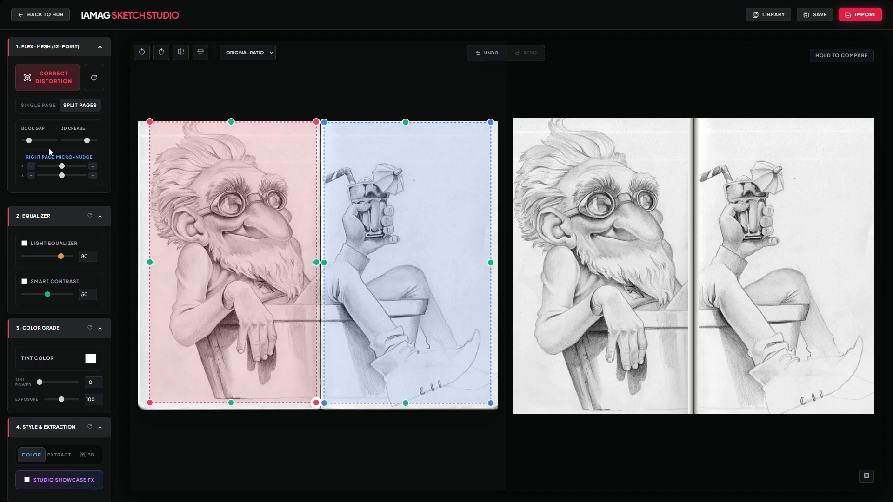
Save the two-page sketch project and open the sketch library
left_click(816, 19)
left_click(465, 288)
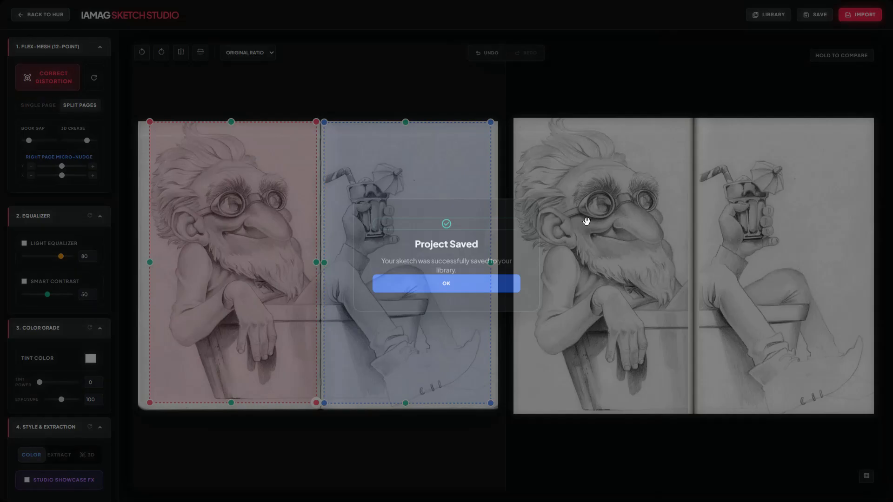
left_click(774, 17)
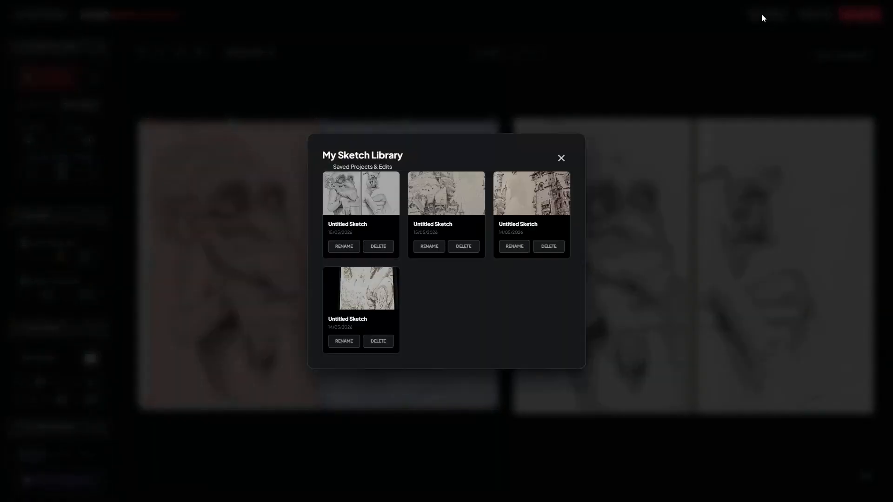
Open the saved close-up castle sketch from the library and switch its extraction style from 3D to Color
left_click(534, 183)
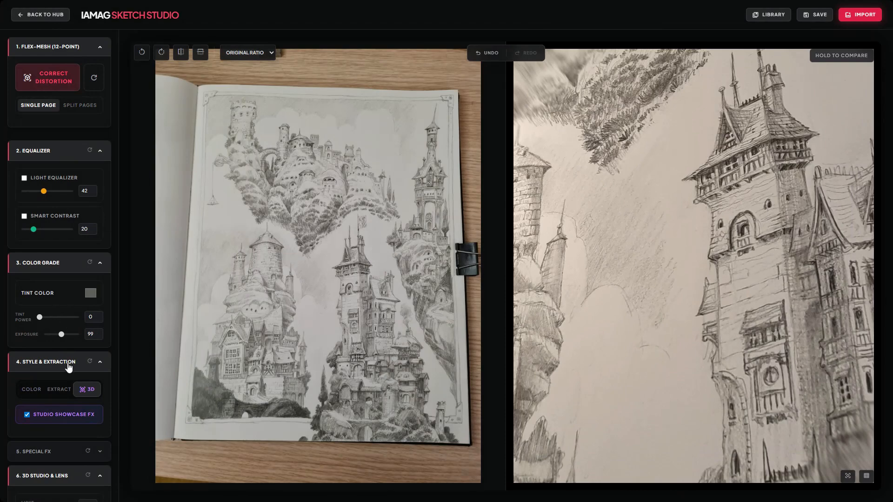
left_click(37, 393)
scroll(791, 298, "down", 5)
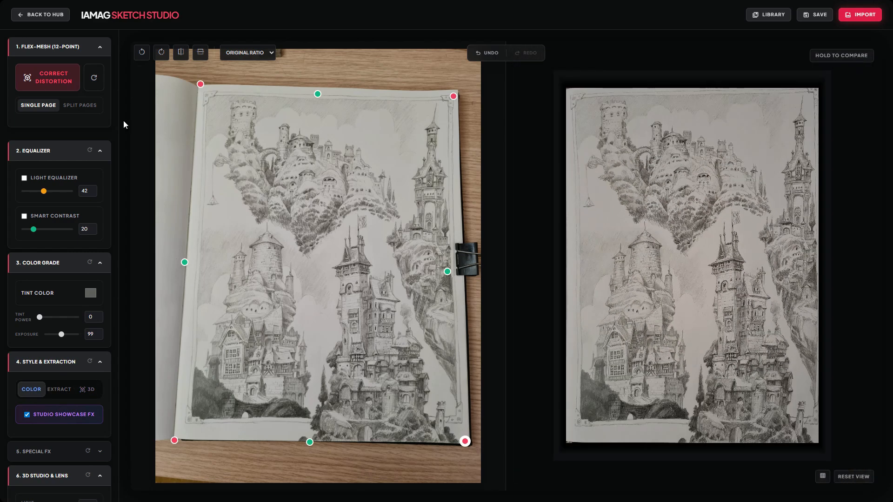
Try a split-page mesh with a narrower book gap on the castle sketch, and undo back to the single-page mesh
left_click(87, 106)
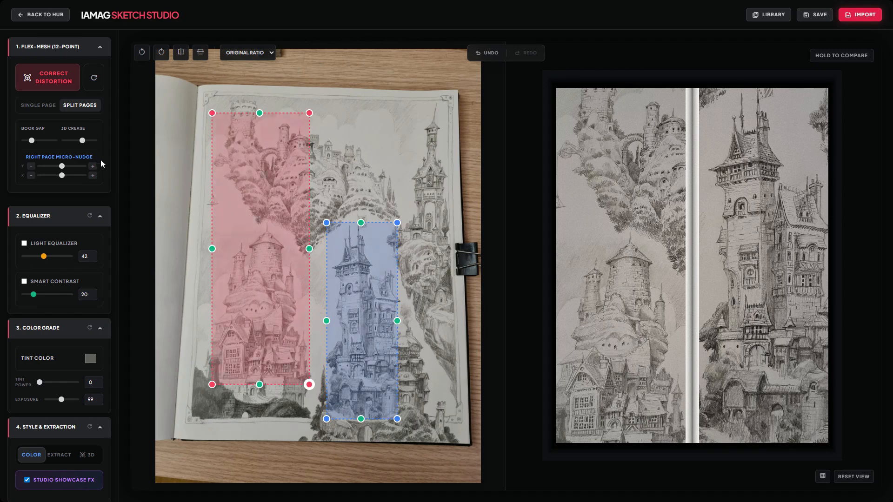
left_click_drag(32, 142, 26, 142)
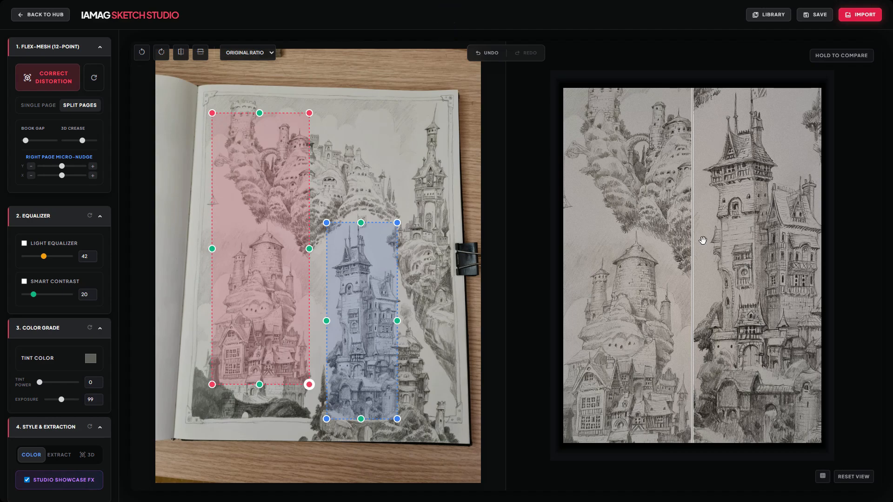
key("ctrl+z")
key("ctrl+z")
key("ctrl+z")
key("ctrl+z")
key("ctrl+z")
key("ctrl+z")
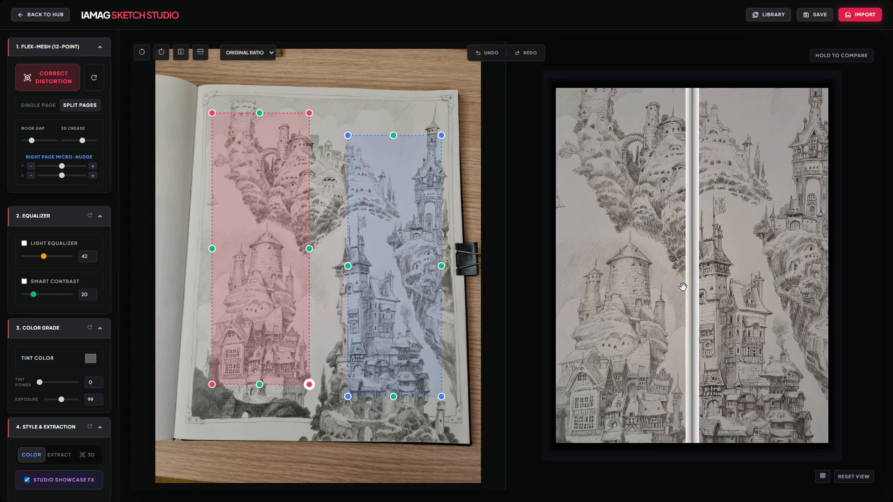
key("ctrl+z")
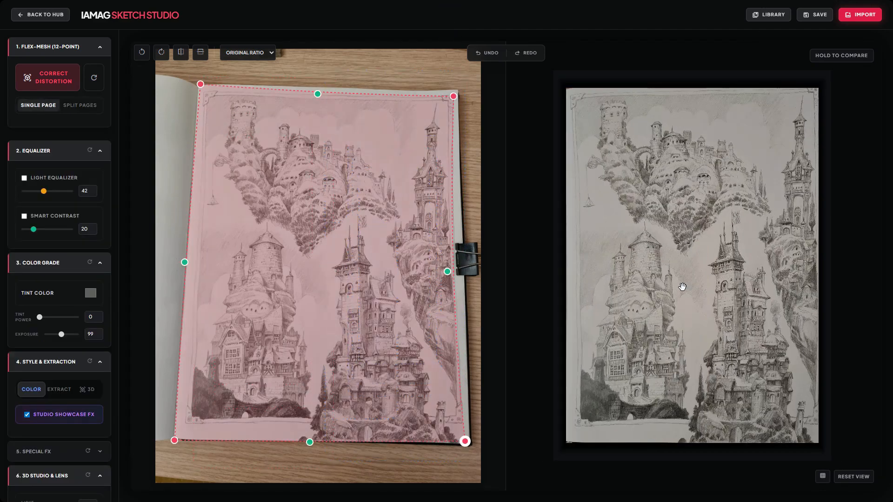
Send the castle sketch to SmartCrop and leave only Instagram and Facebook chosen as target platforms
scroll(35, 292, "down", 5)
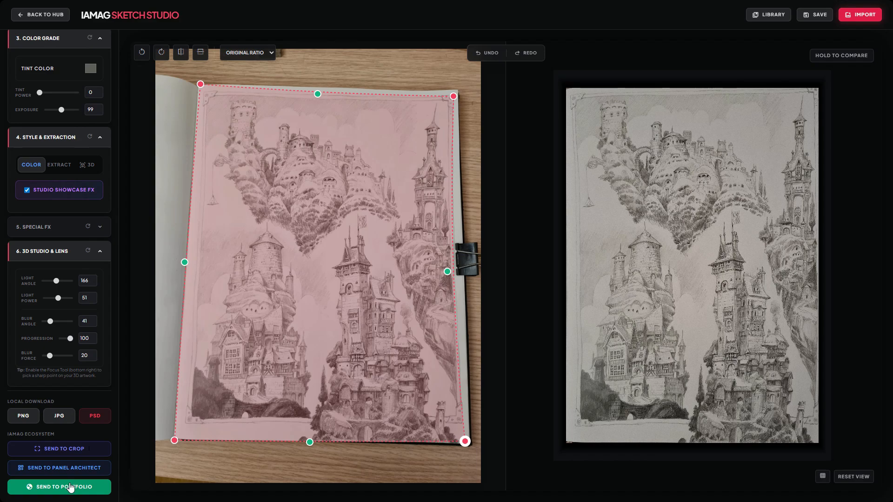
left_click(75, 457)
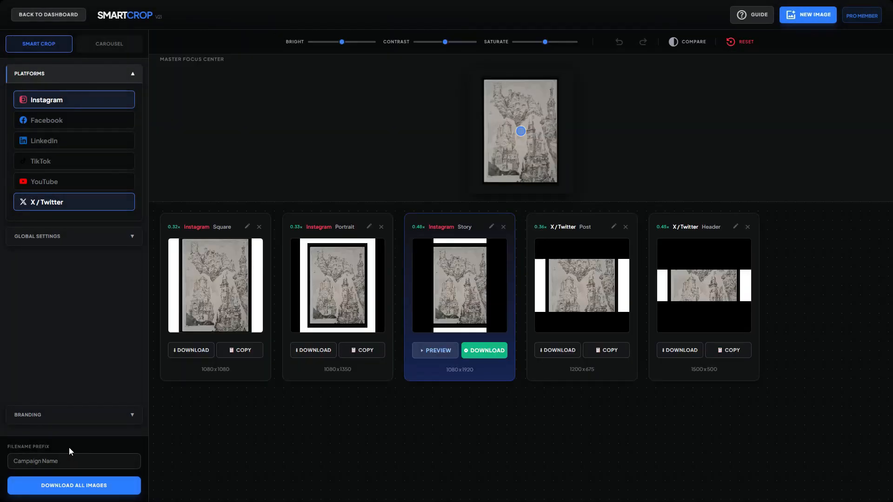
left_click(80, 122)
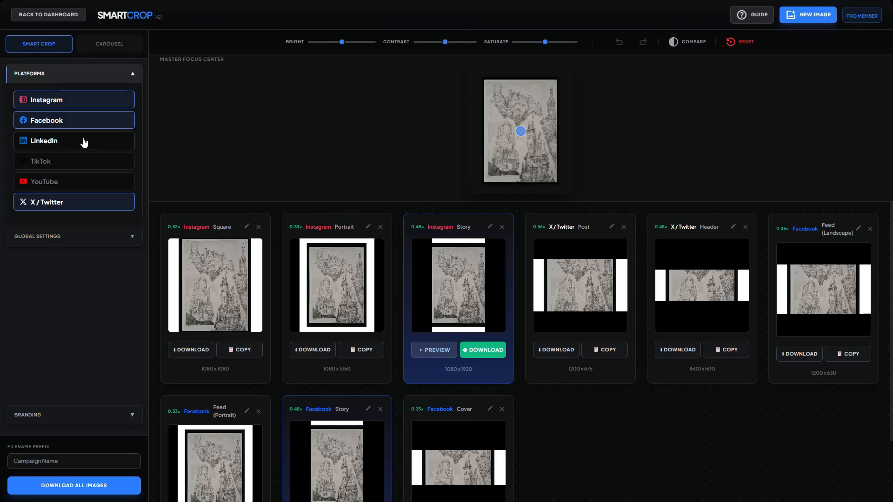
left_click(84, 140)
left_click(84, 161)
left_click(85, 141)
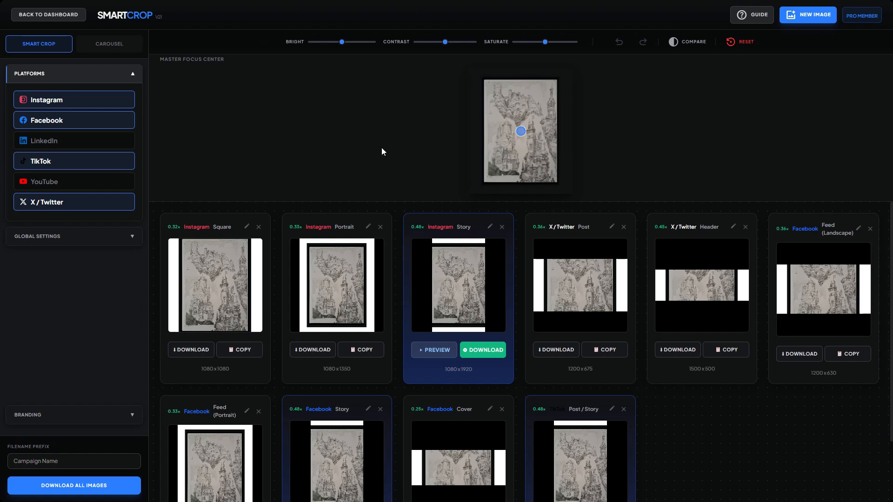
left_click(54, 160)
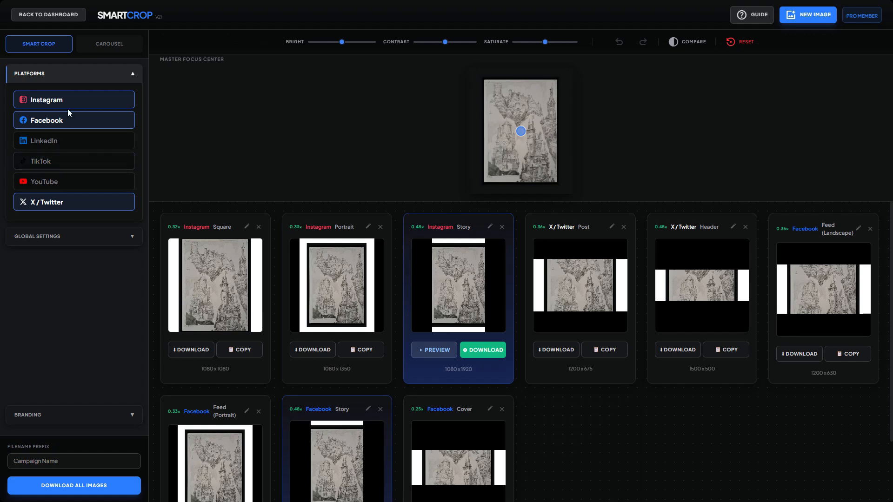
left_click(74, 205)
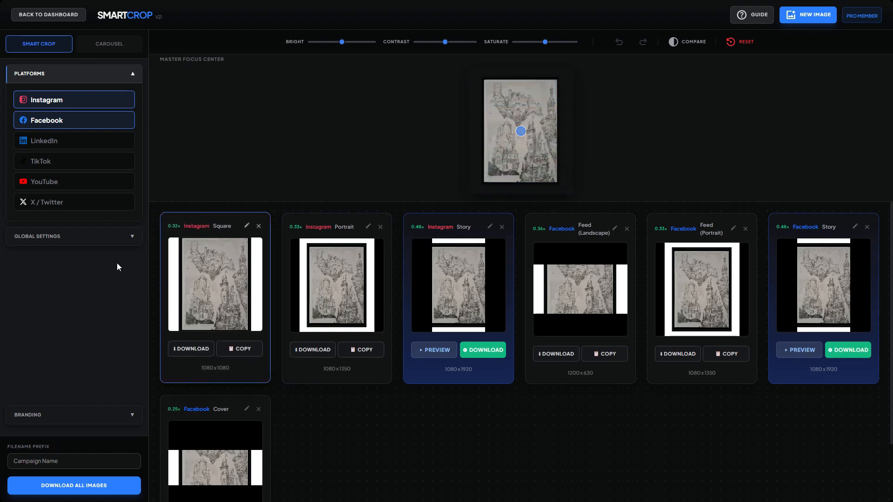
left_click(103, 238)
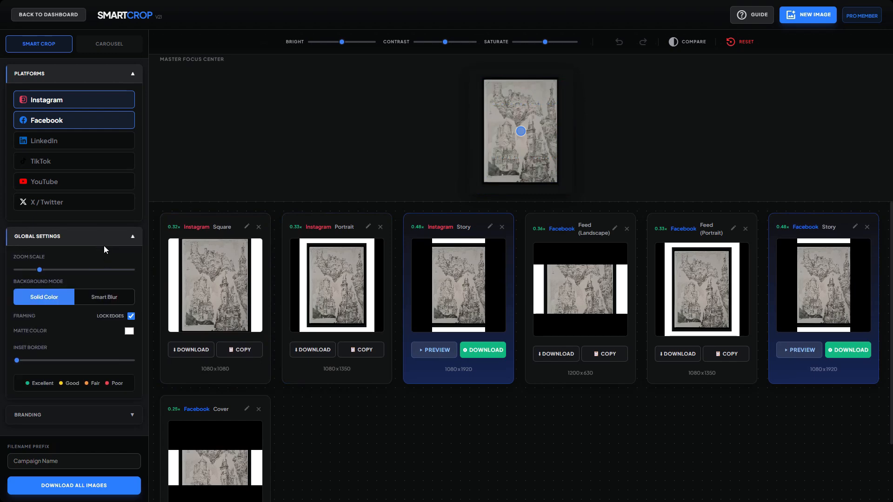
left_click(104, 239)
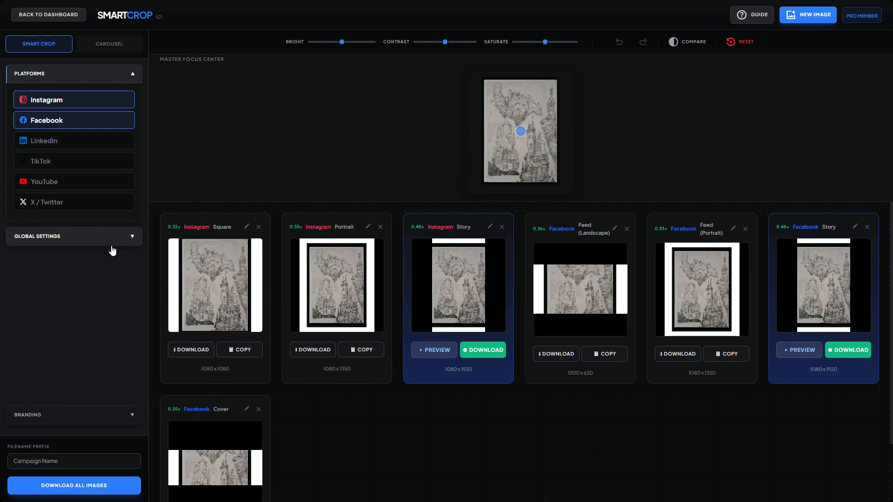
Zoom the drawing in to fill the Instagram Square, Portrait and Story crops, saving each adjustment
left_click(249, 226)
scroll(444, 306, "up", 3)
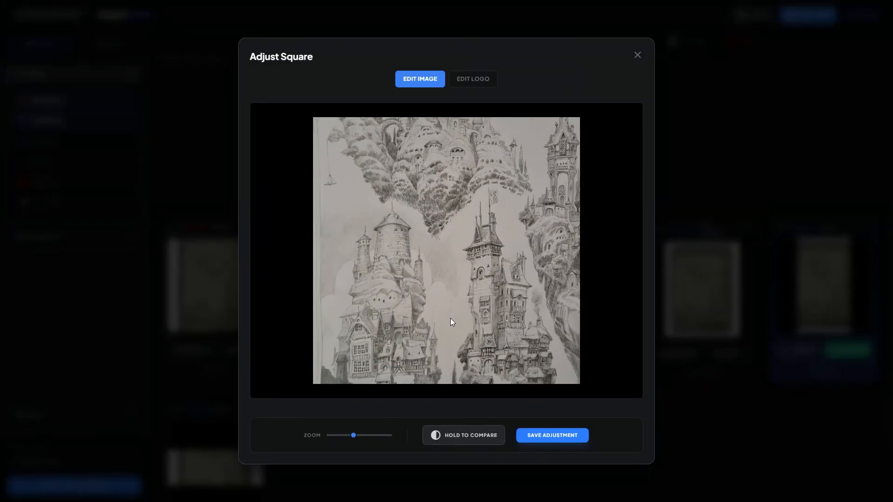
left_click(544, 435)
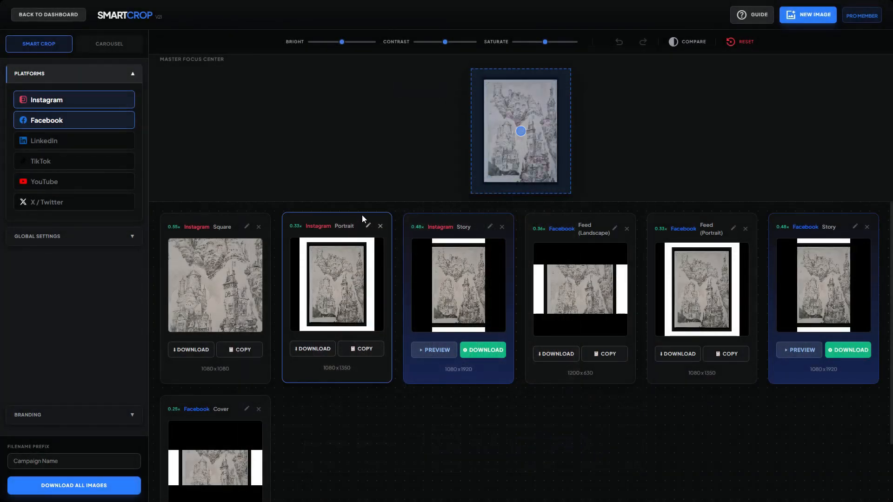
left_click(368, 226)
scroll(386, 287, "up", 3)
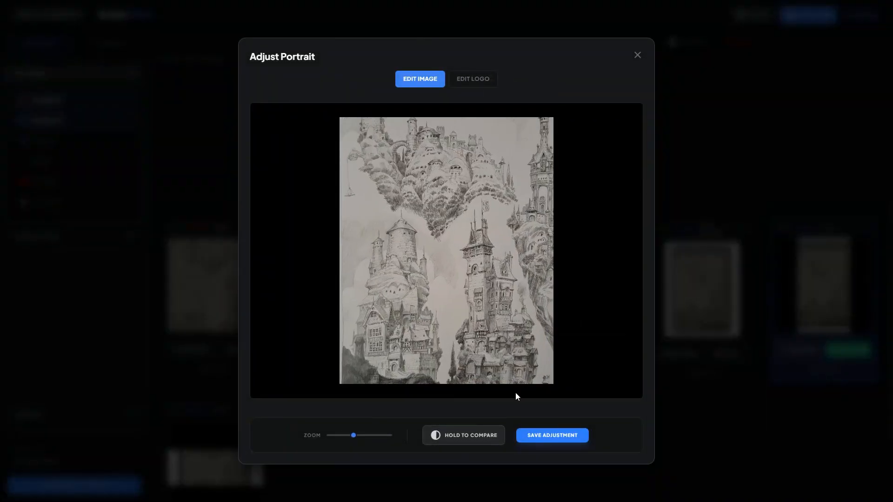
left_click(548, 436)
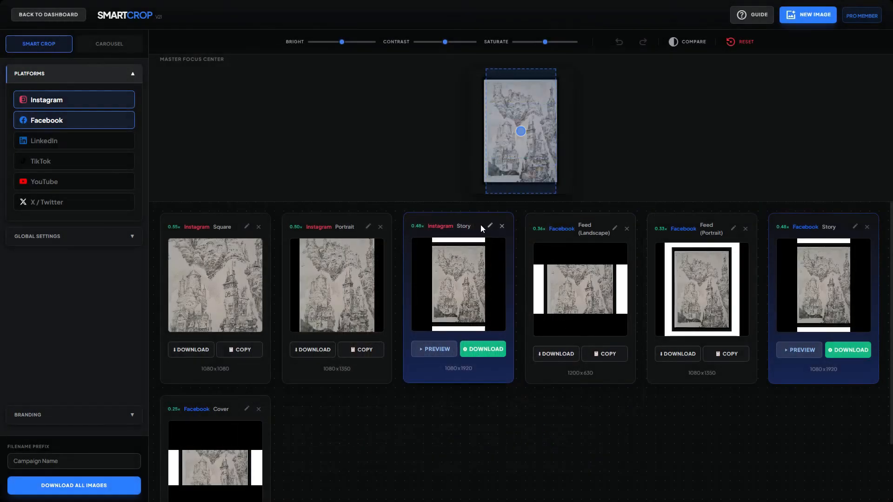
left_click(490, 226)
scroll(462, 319, "up", 3)
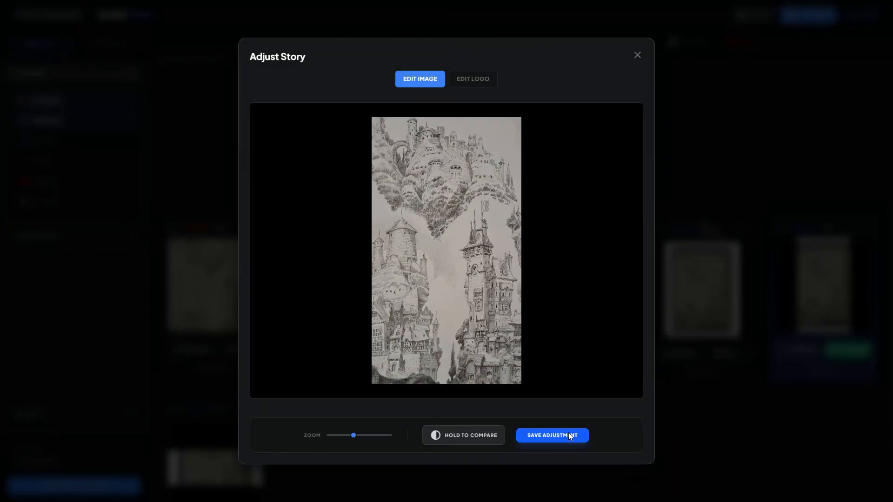
left_click(568, 434)
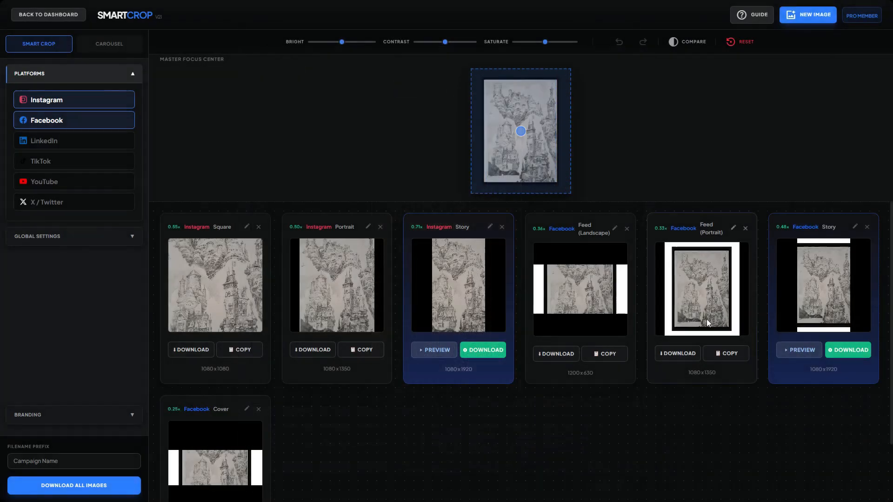
Zoom the drawing in to fill the Facebook Feed (Landscape), Feed (Portrait), Story and Cover crops, saving each adjustment
left_click(614, 228)
scroll(590, 297, "up", 3)
left_click(570, 435)
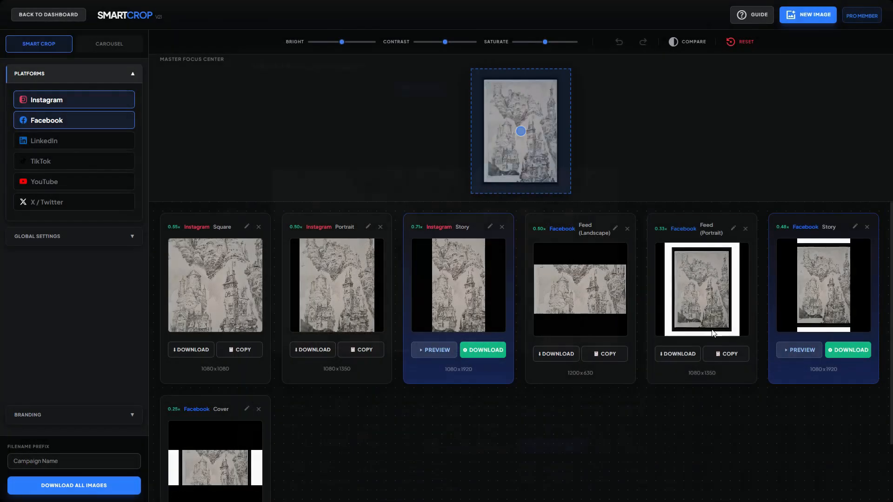
left_click(733, 228)
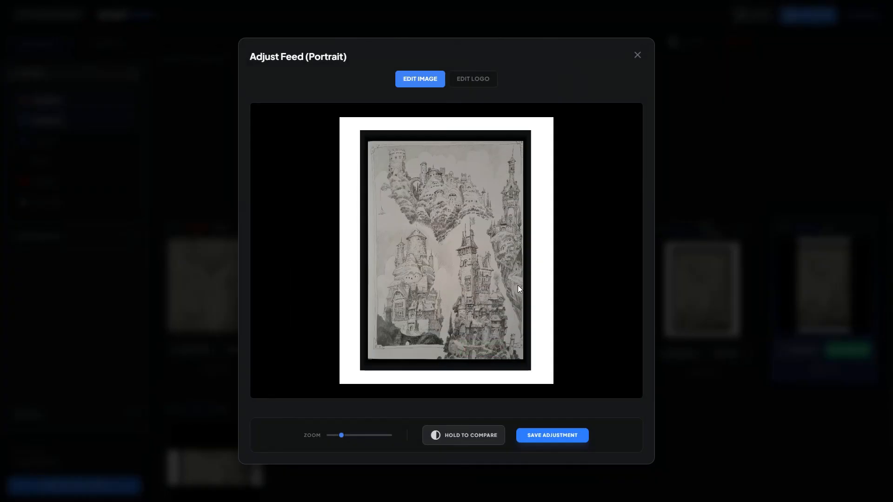
scroll(519, 289, "up", 2)
left_click(567, 431)
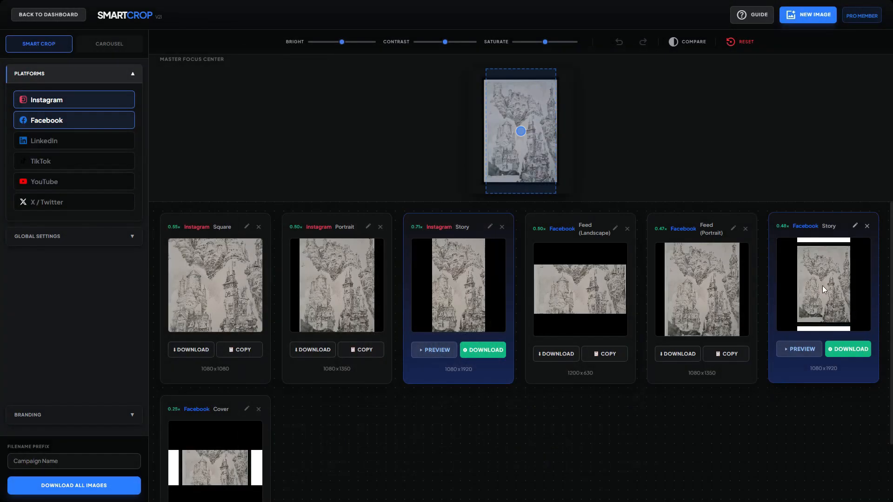
left_click(850, 228)
scroll(462, 273, "up", 3)
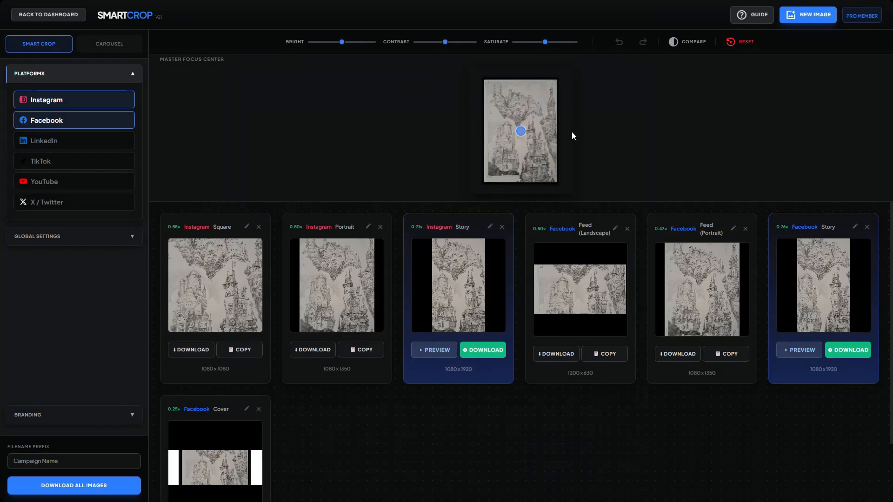
left_click(246, 410)
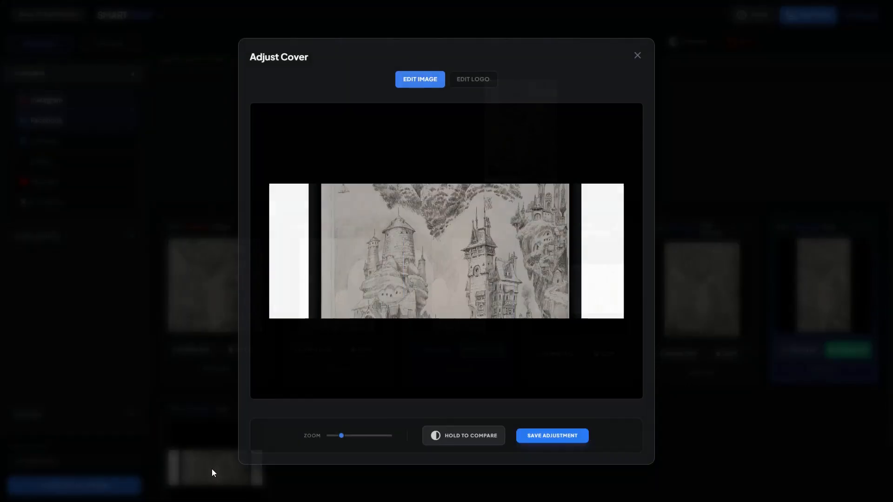
scroll(382, 297, "up", 5)
left_click(546, 435)
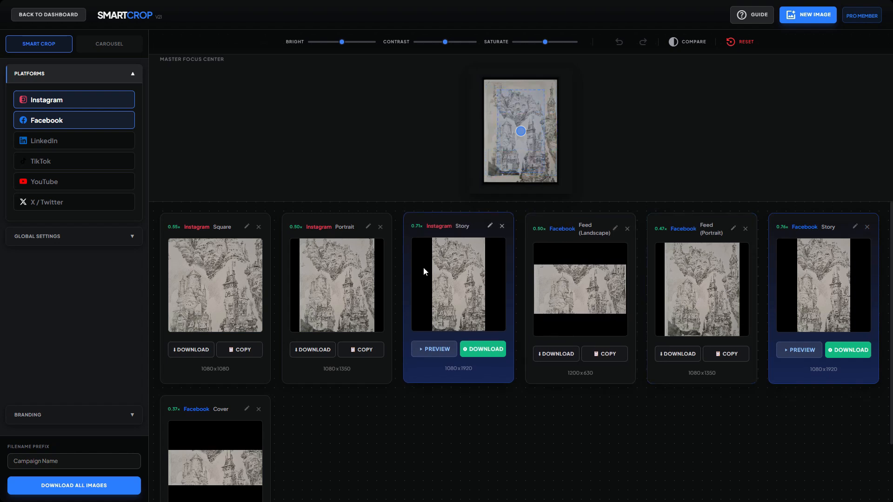
Raise the contrast slightly and overlay the IAMAG Community logo on all crops, trying upper corners before settling on the lower-right corner
left_click_drag(445, 42, 451, 42)
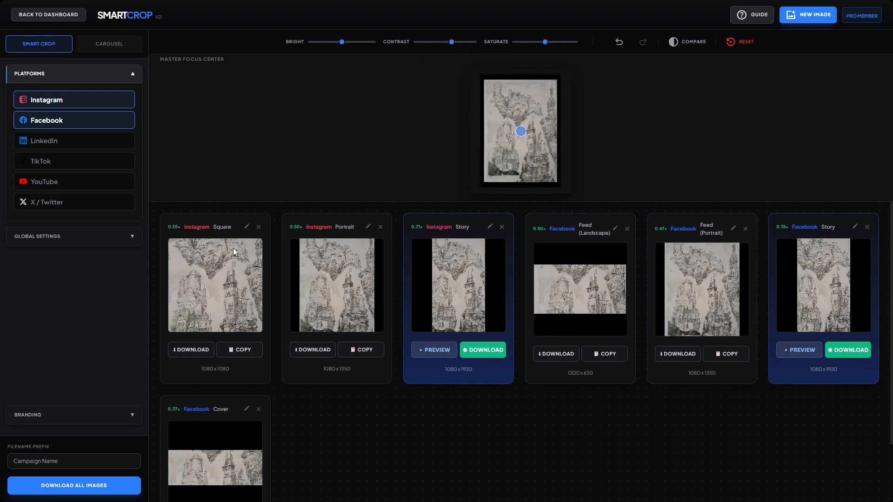
left_click(87, 243)
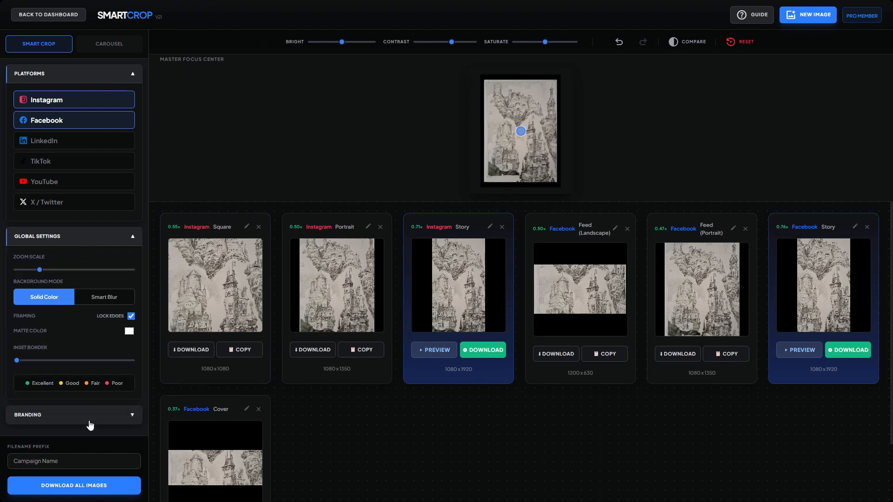
left_click(92, 414)
left_click(102, 246)
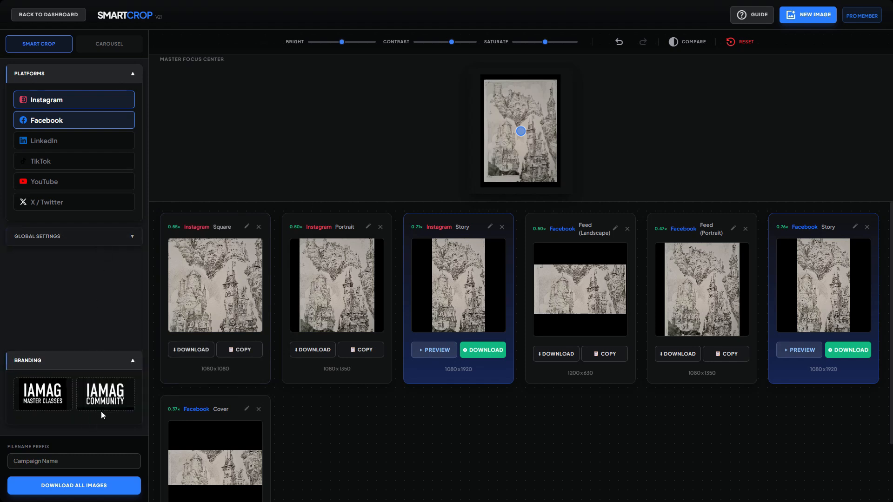
left_click(113, 394)
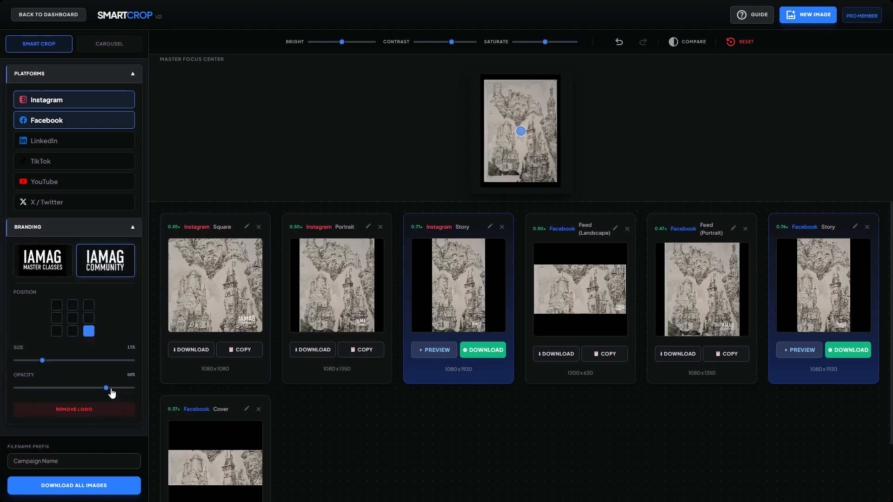
left_click(56, 307)
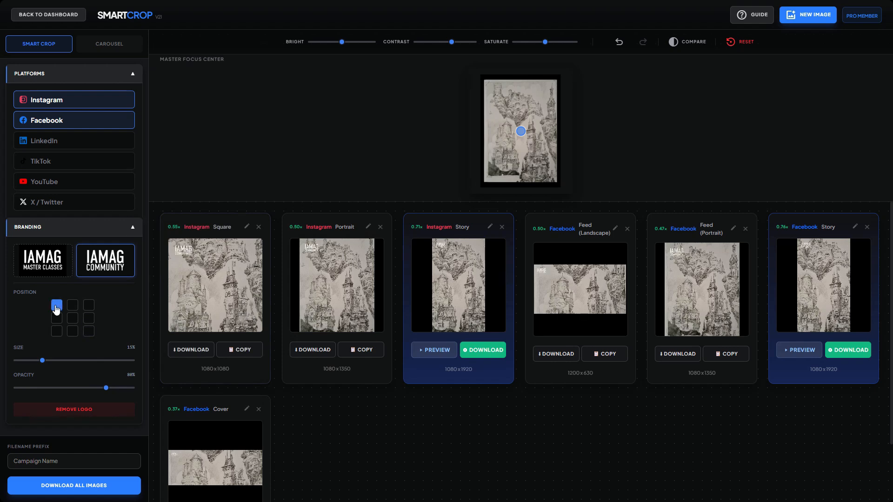
left_click(89, 306)
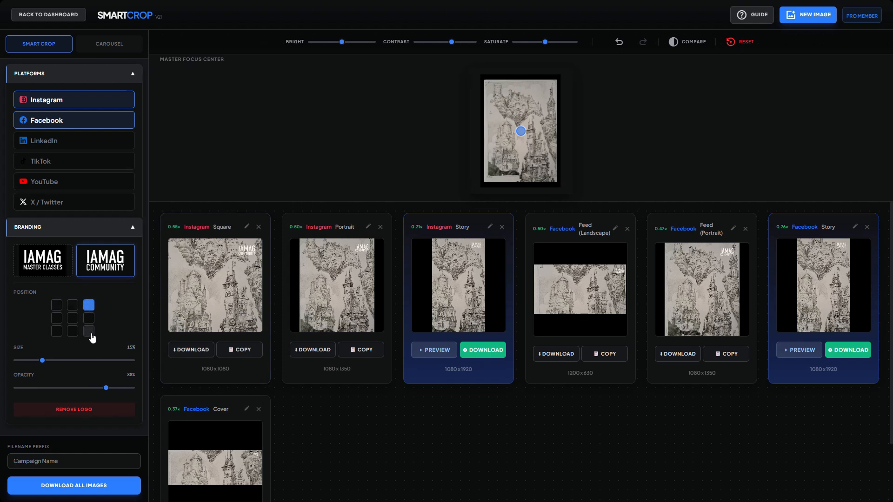
left_click(89, 332)
In the Instagram Square crop, shift the drawing upward, move the logo to the image's upper-left corner and save the adjustment
left_click(246, 227)
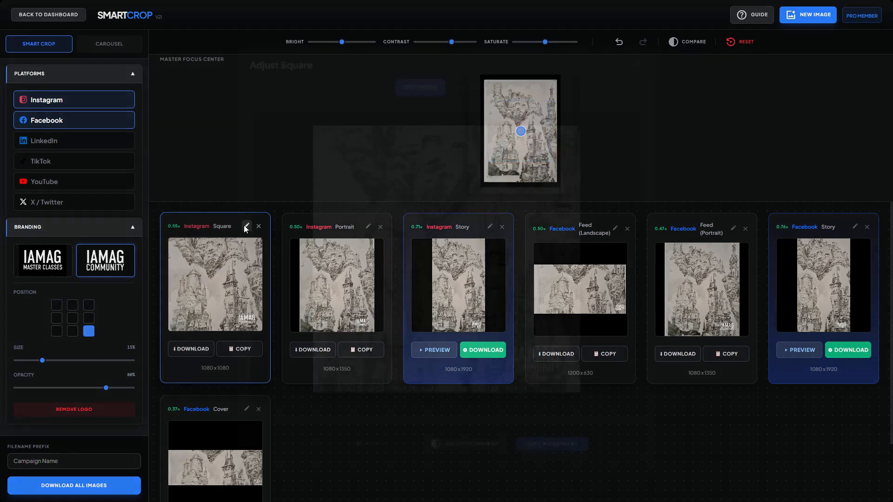
left_click_drag(513, 342, 502, 292)
left_click(473, 78)
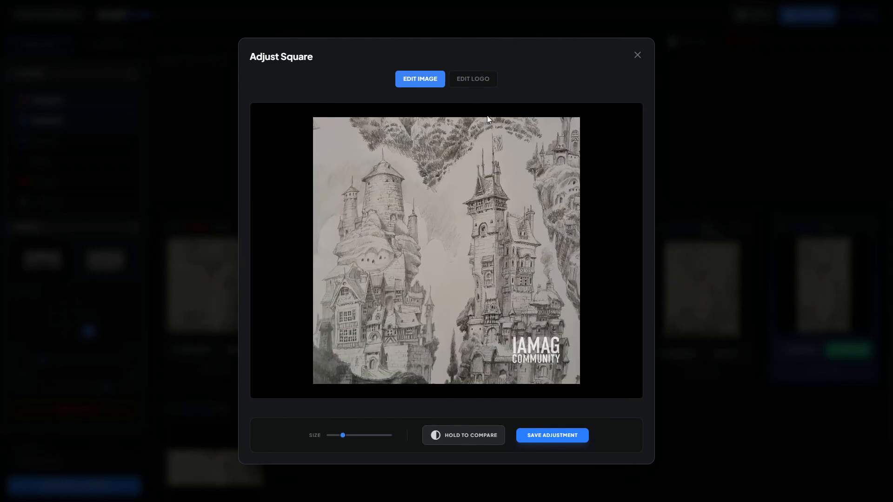
left_click_drag(539, 353, 340, 131)
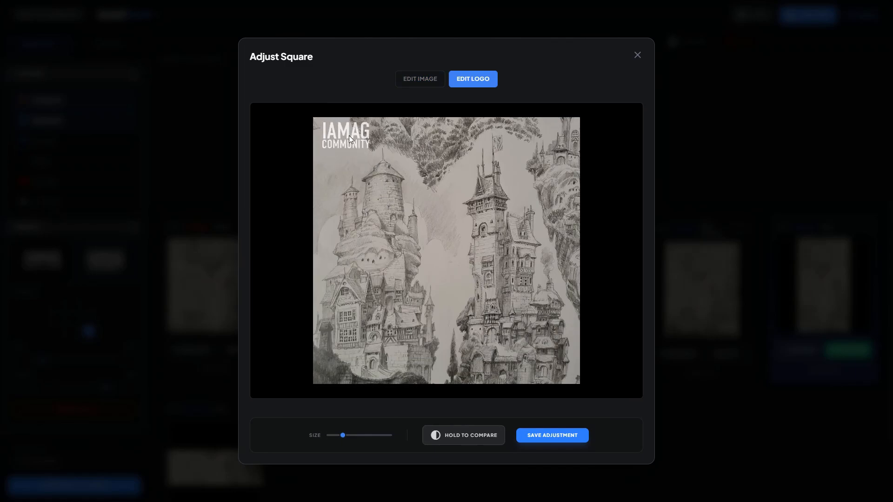
left_click(552, 435)
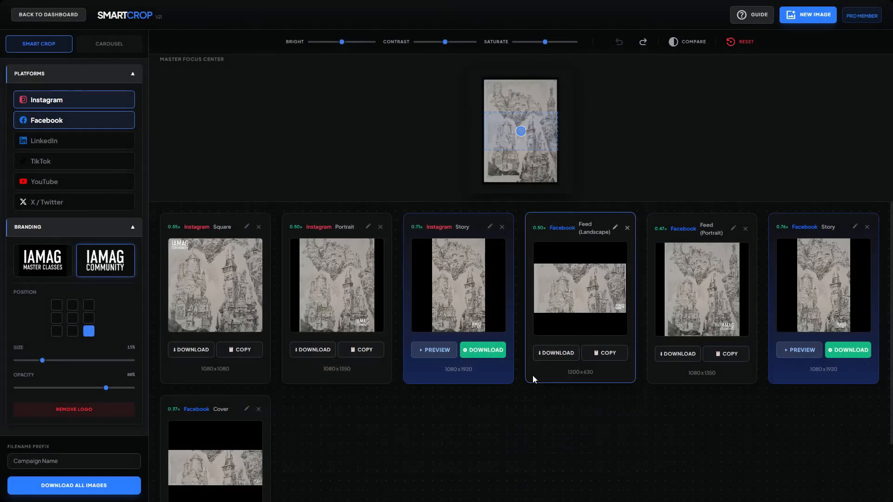